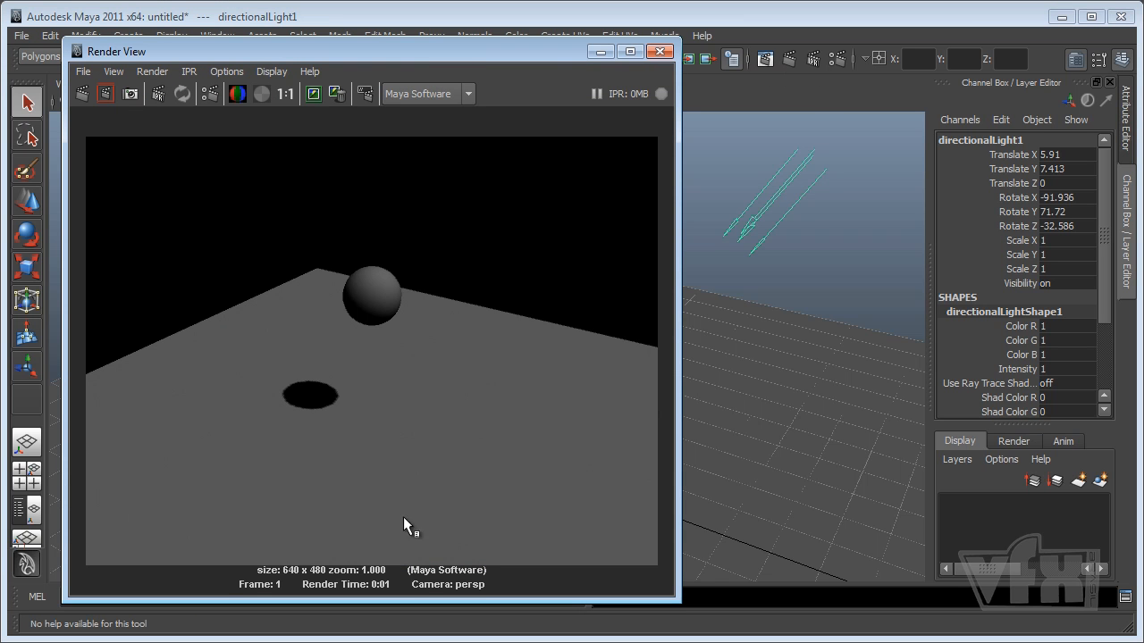
- Keep the current render image for comparison and close the Render View
click(312, 93)
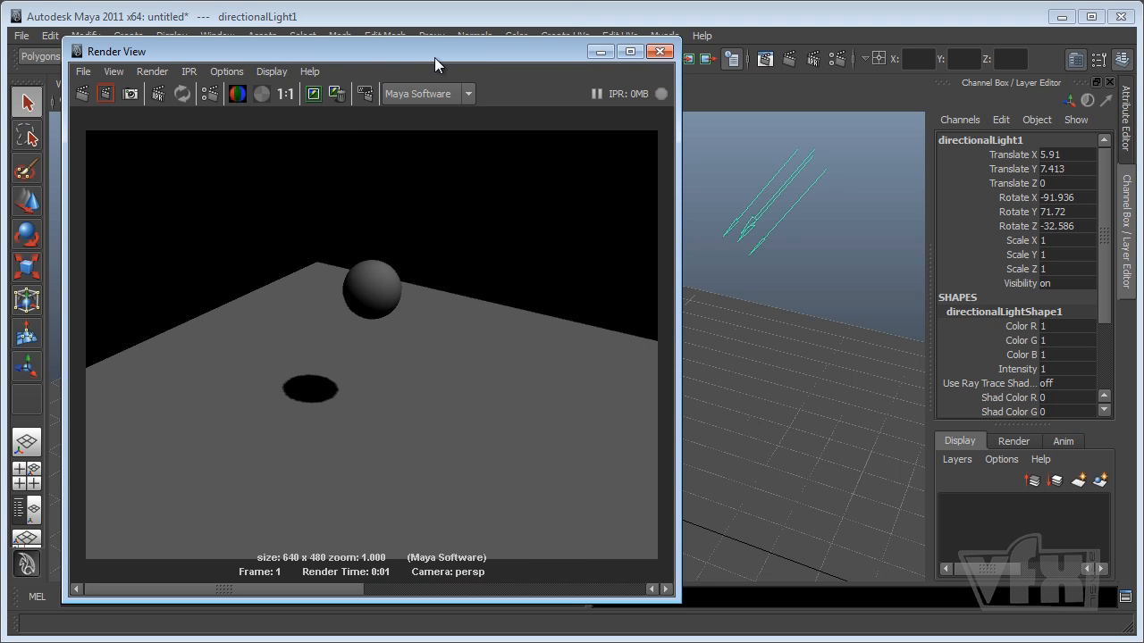
drag(436, 52, 426, 52)
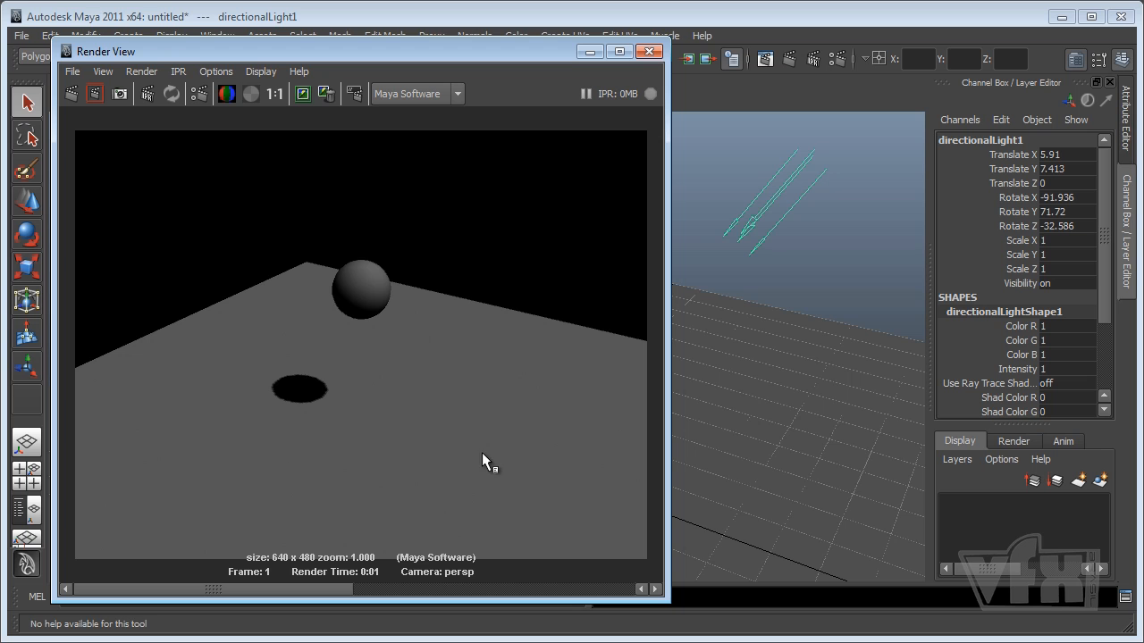
click(649, 51)
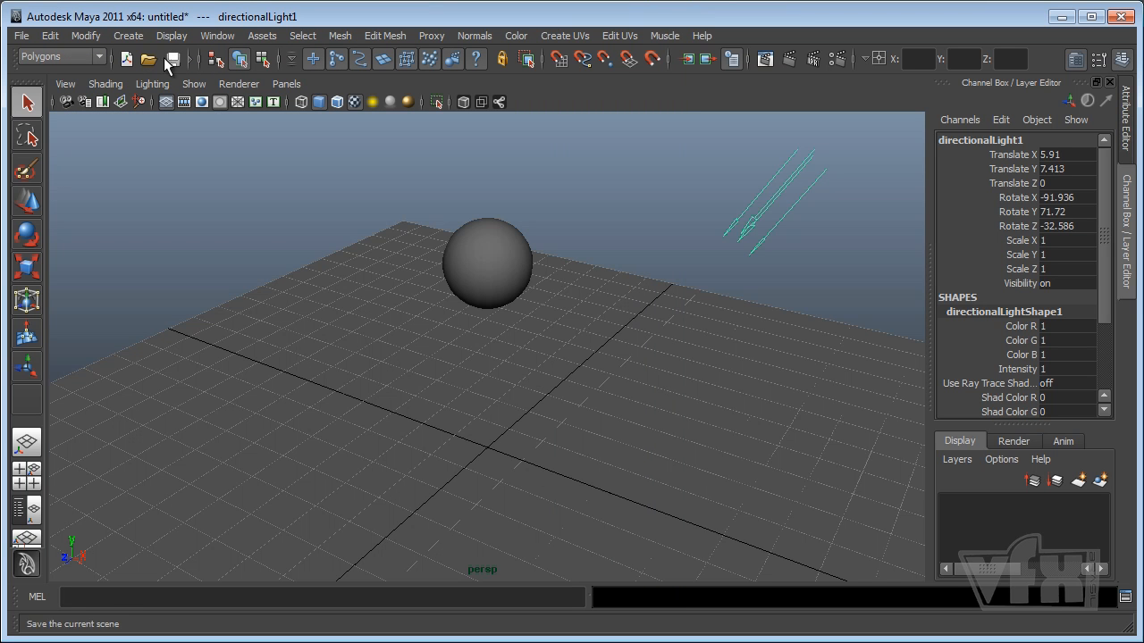
- Create a spot light in the scene
click(132, 36)
mouse_move(159, 82)
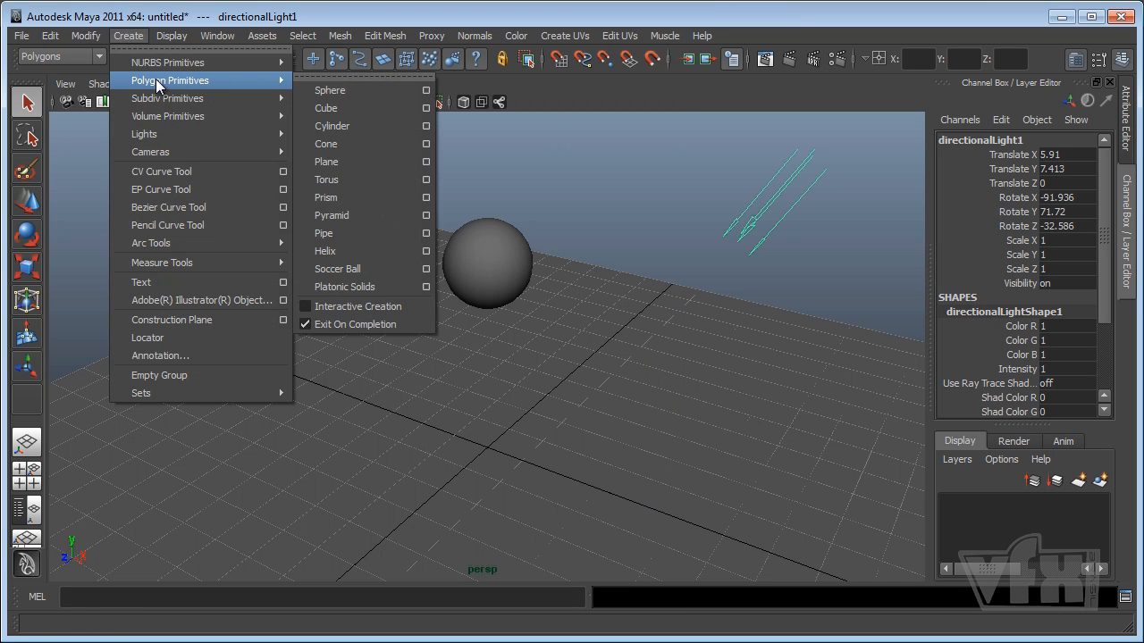
mouse_move(214, 134)
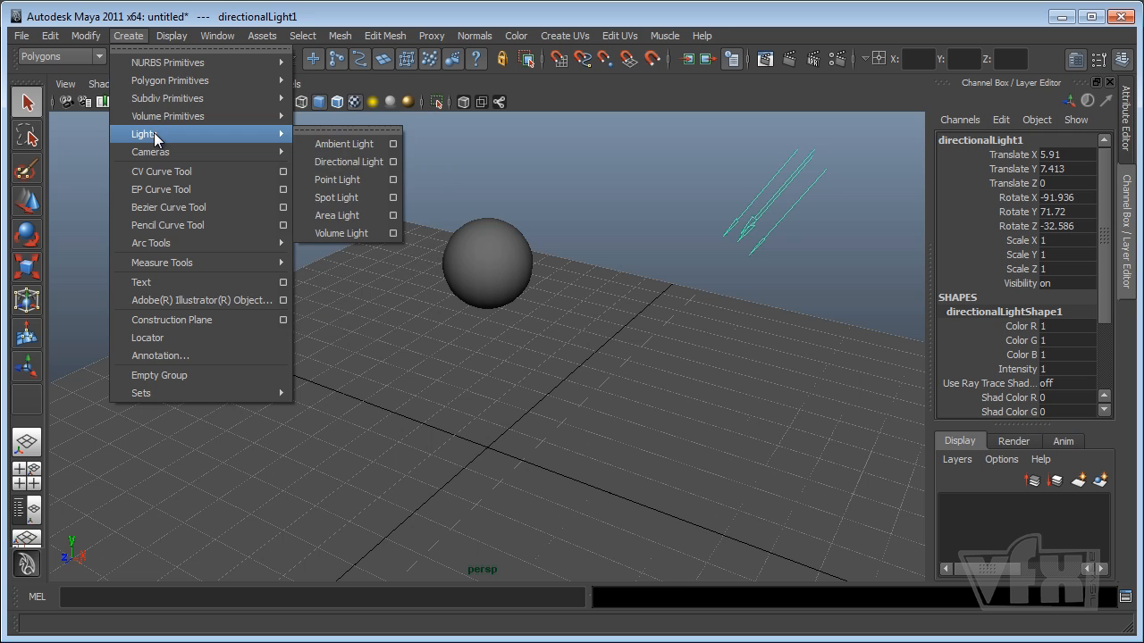
click(343, 199)
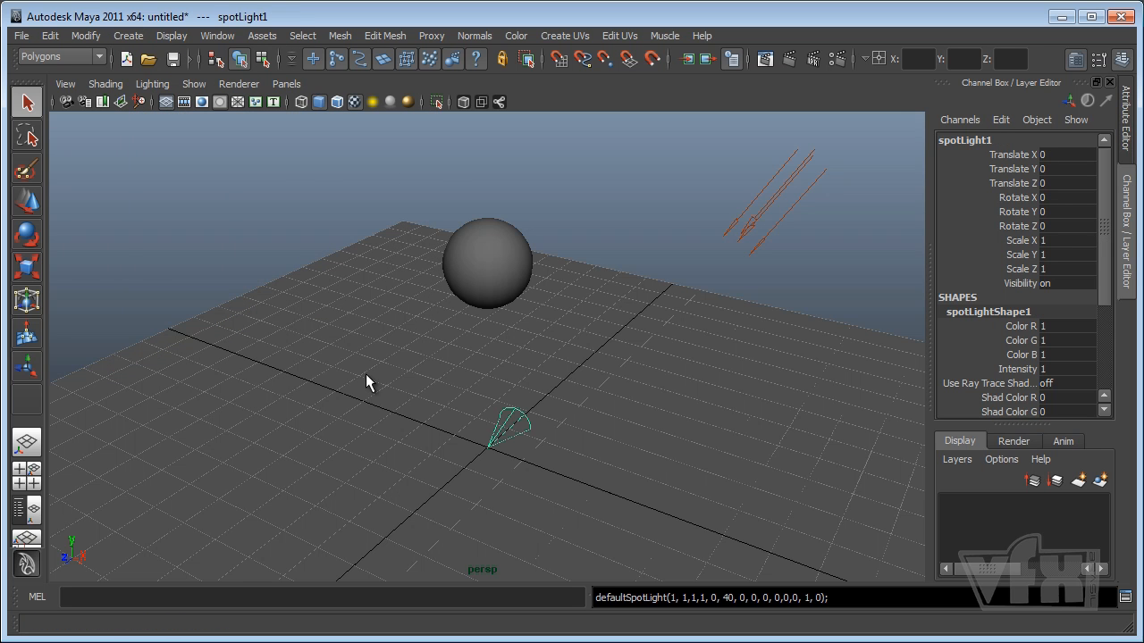
- Raise the spot light to about X 4.4, Y 8.25, Z 0 and aim it down at the floor in front of the sphere
key(t)
click(542, 469)
drag(543, 469, 691, 509)
click(578, 366)
drag(578, 367, 395, 421)
drag(632, 460, 739, 172)
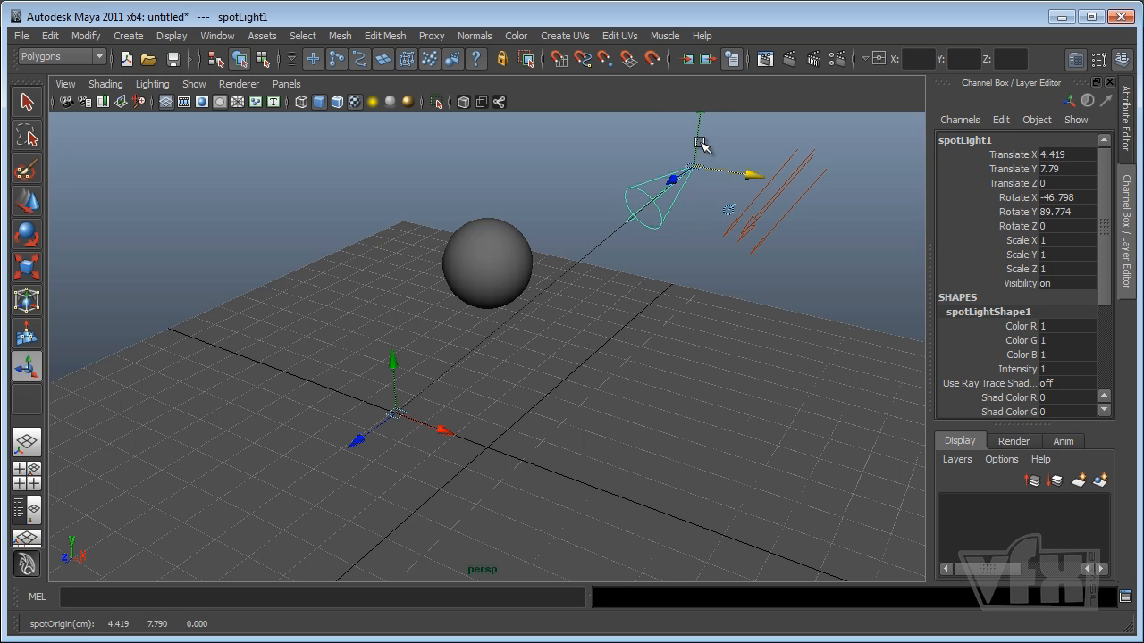
click(689, 128)
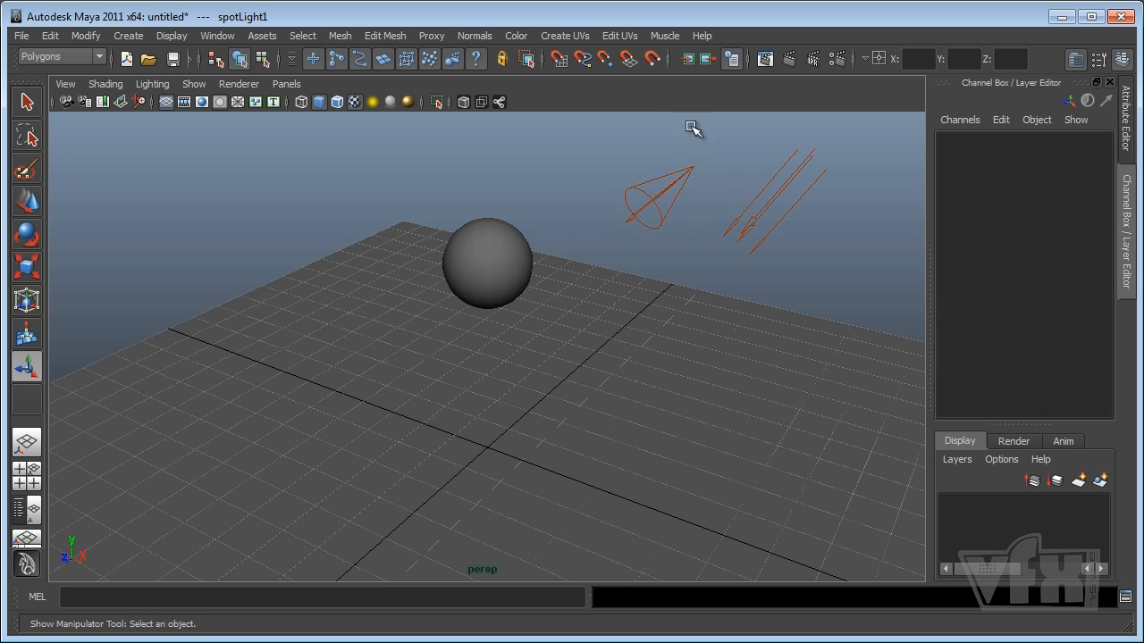
click(705, 170)
drag(703, 133, 697, 115)
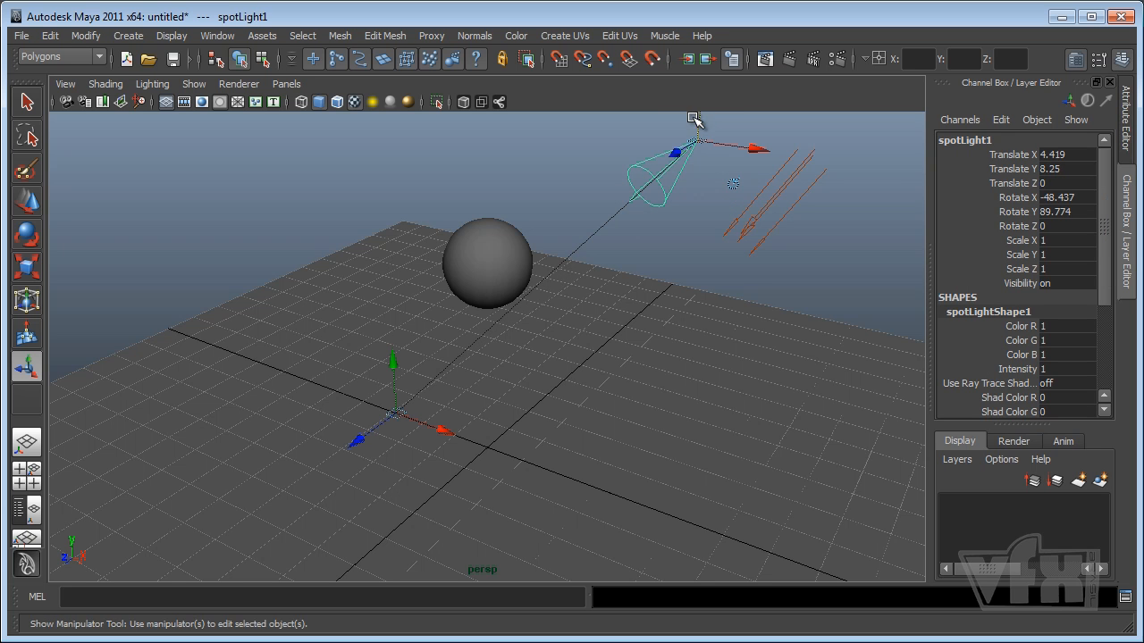
- Widen the spot light's cone angle to about 74.6 and shift its aim point slightly along X to about -3.1
click(1124, 118)
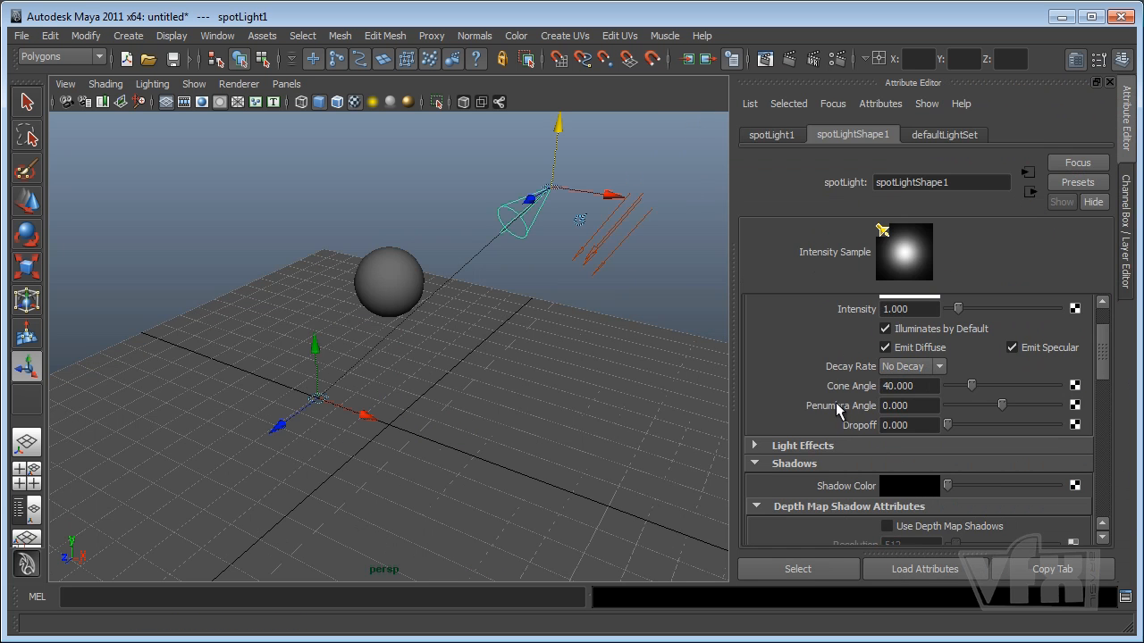
drag(972, 385, 993, 393)
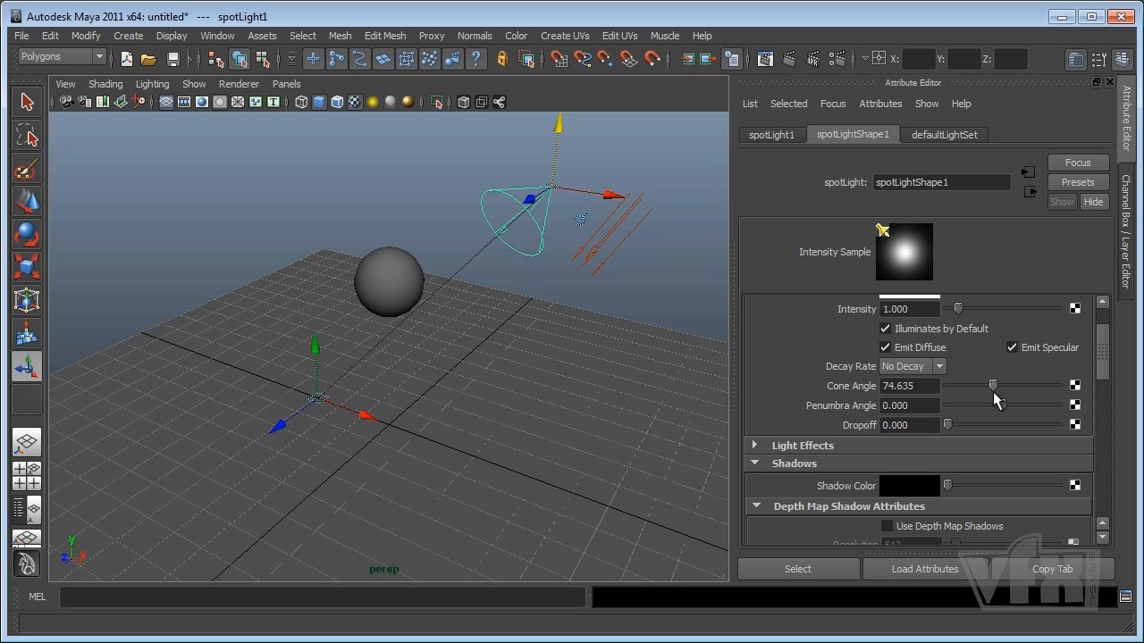
drag(364, 420, 358, 416)
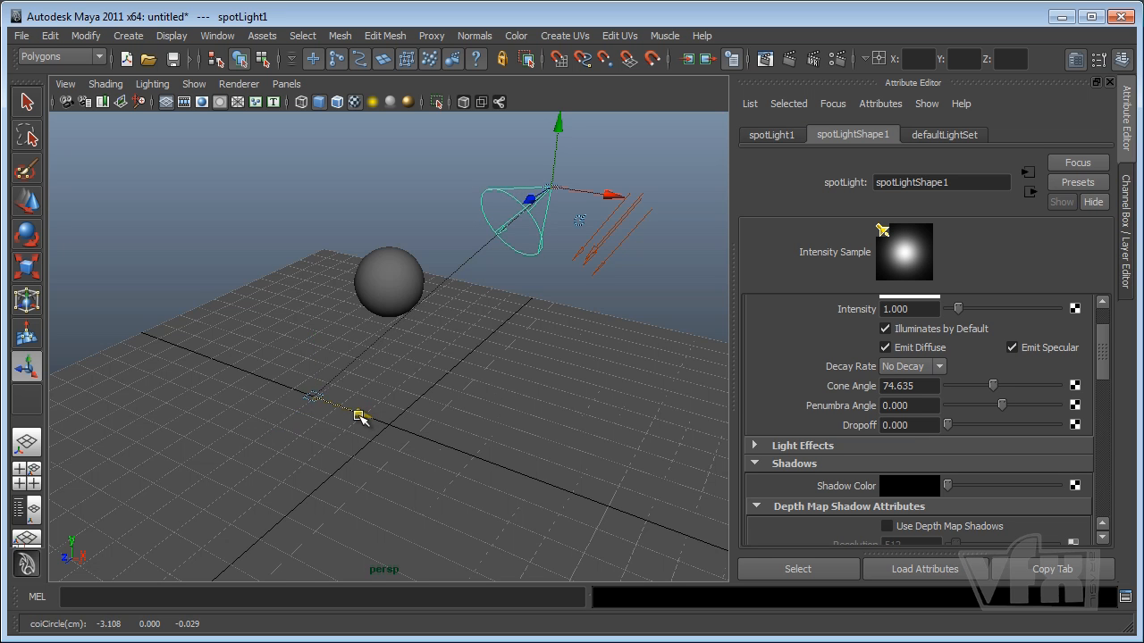
- Render the scene with the spot light and compare it with the stored directional-light render
click(790, 59)
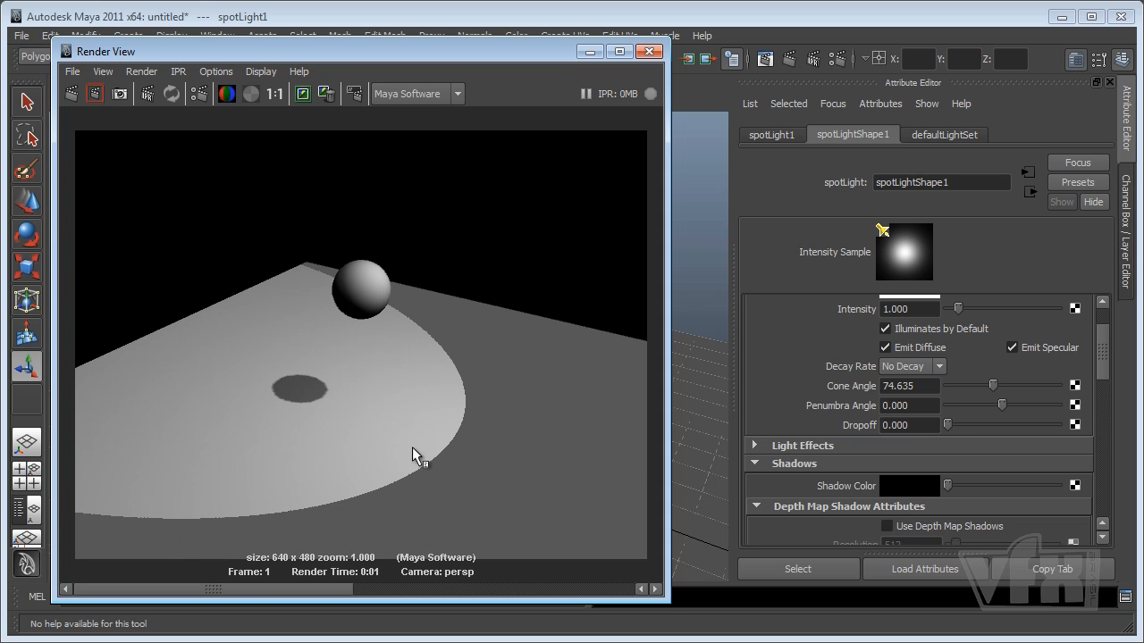
drag(285, 588, 544, 588)
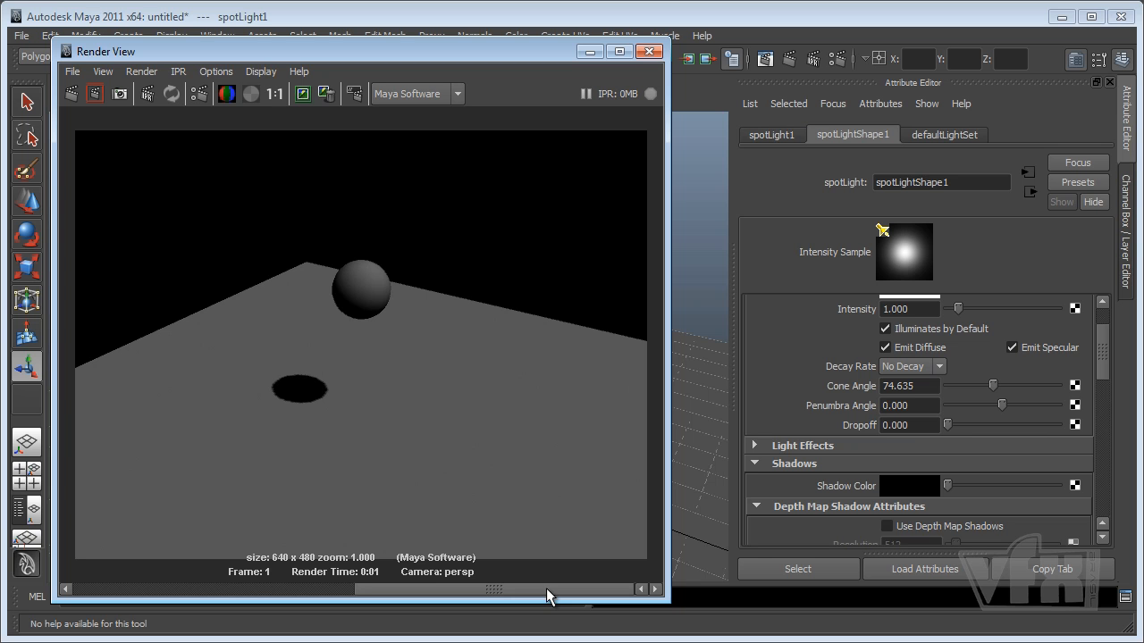
drag(546, 588, 269, 590)
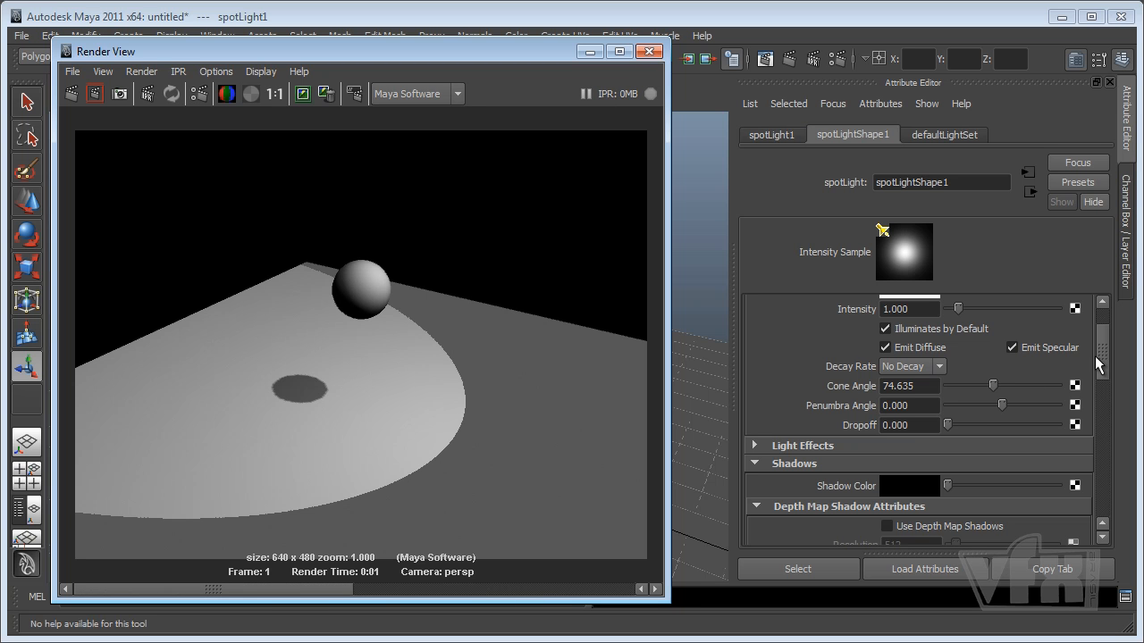
- Enable depth map shadows on the spot light, re-render the scene and close the Render View
drag(1102, 355, 1101, 384)
click(903, 409)
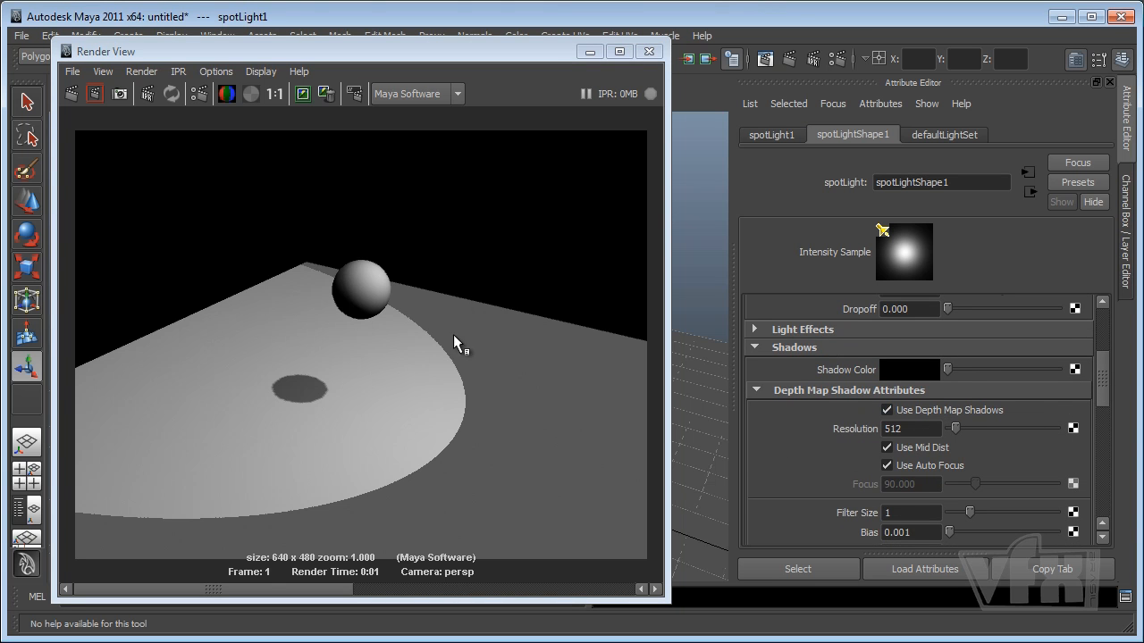
click(70, 93)
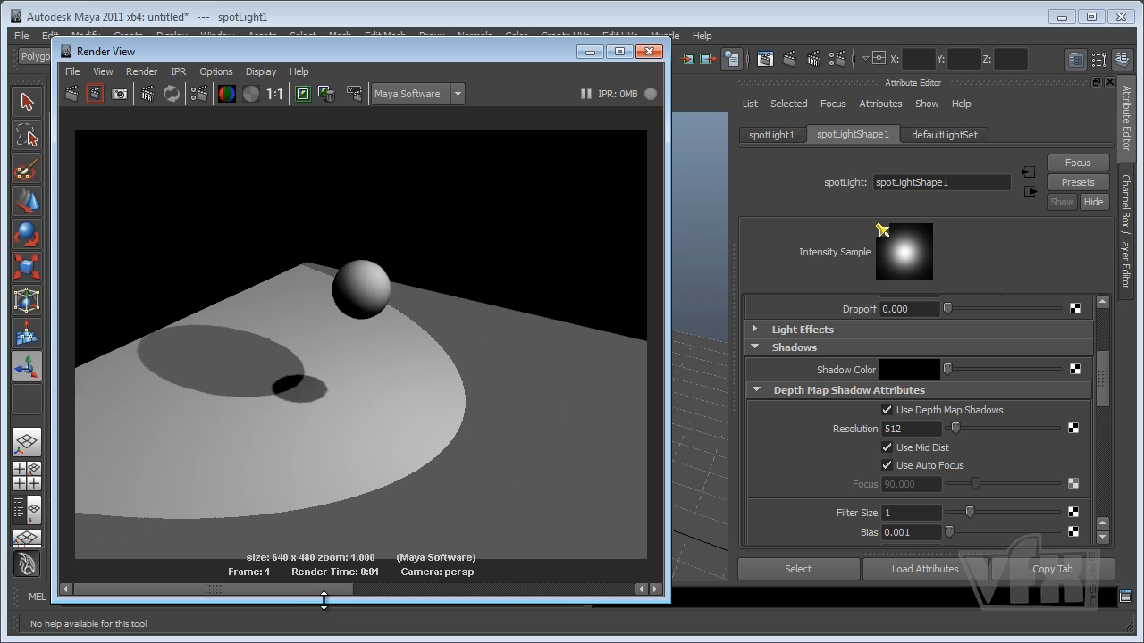
drag(299, 584, 223, 585)
click(649, 51)
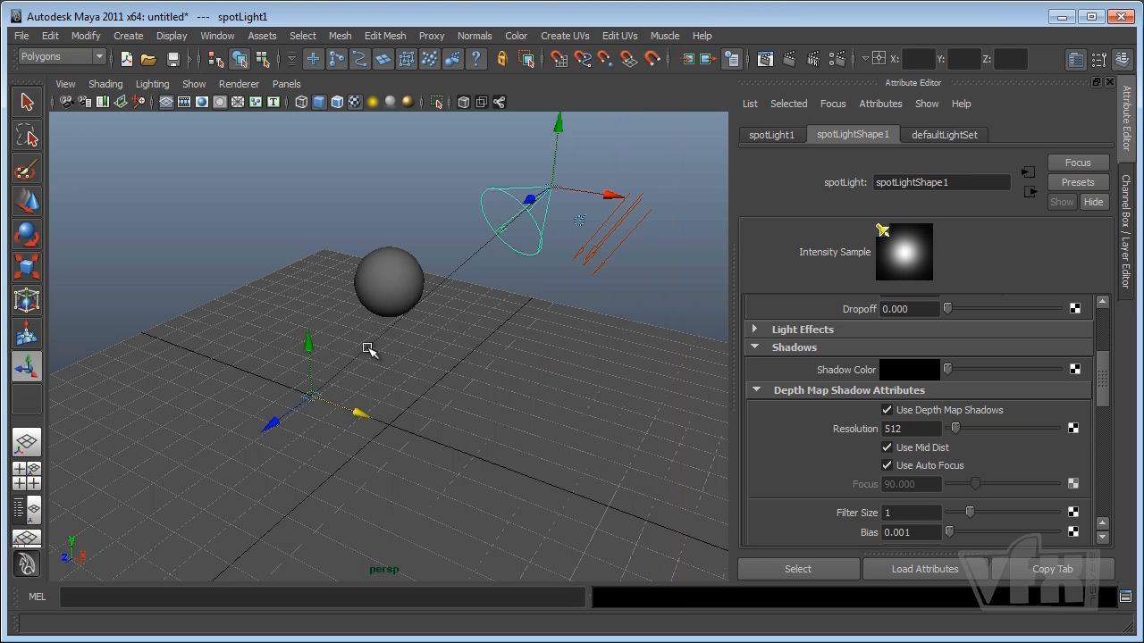
- Disable depth map shadows on the directional light, render the scene to check it and close the Render View
click(613, 225)
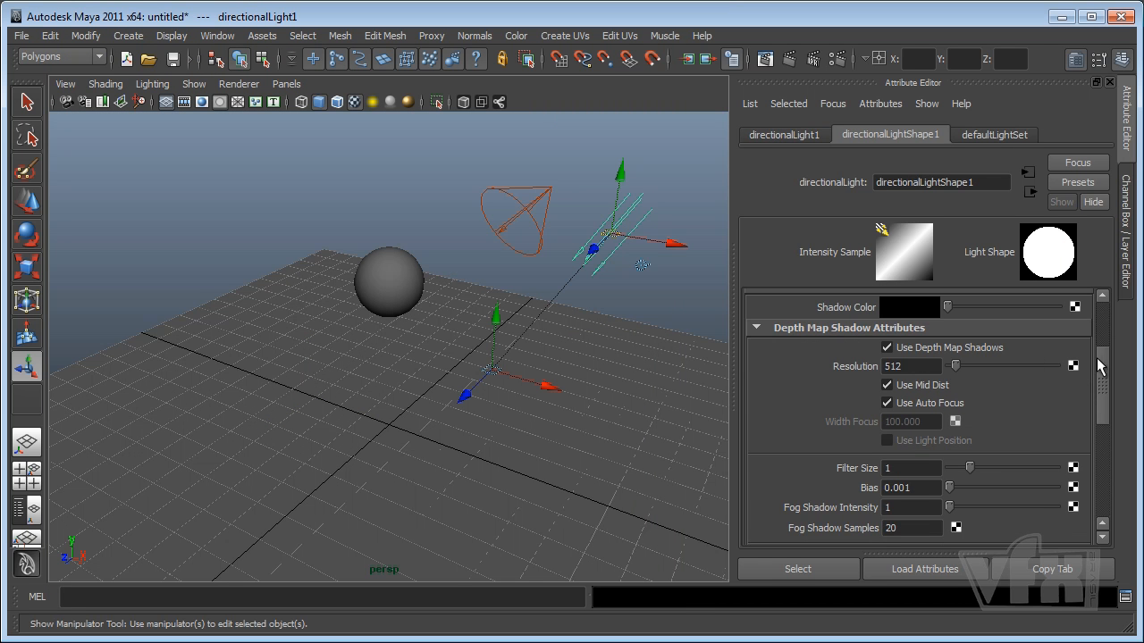
drag(1100, 365, 1101, 326)
click(913, 406)
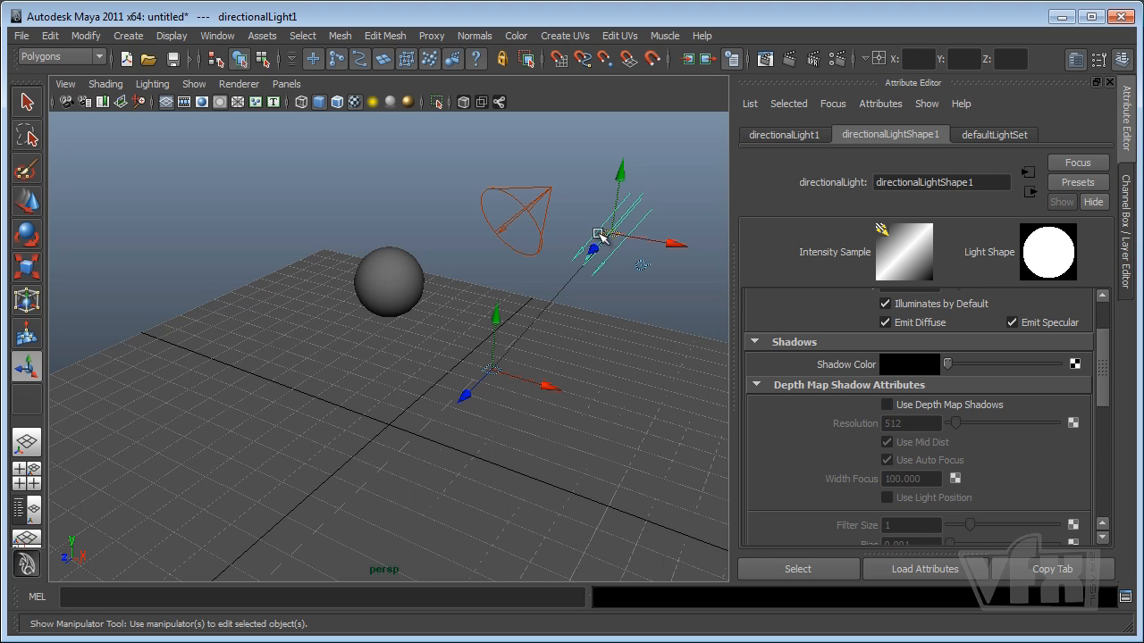
click(790, 61)
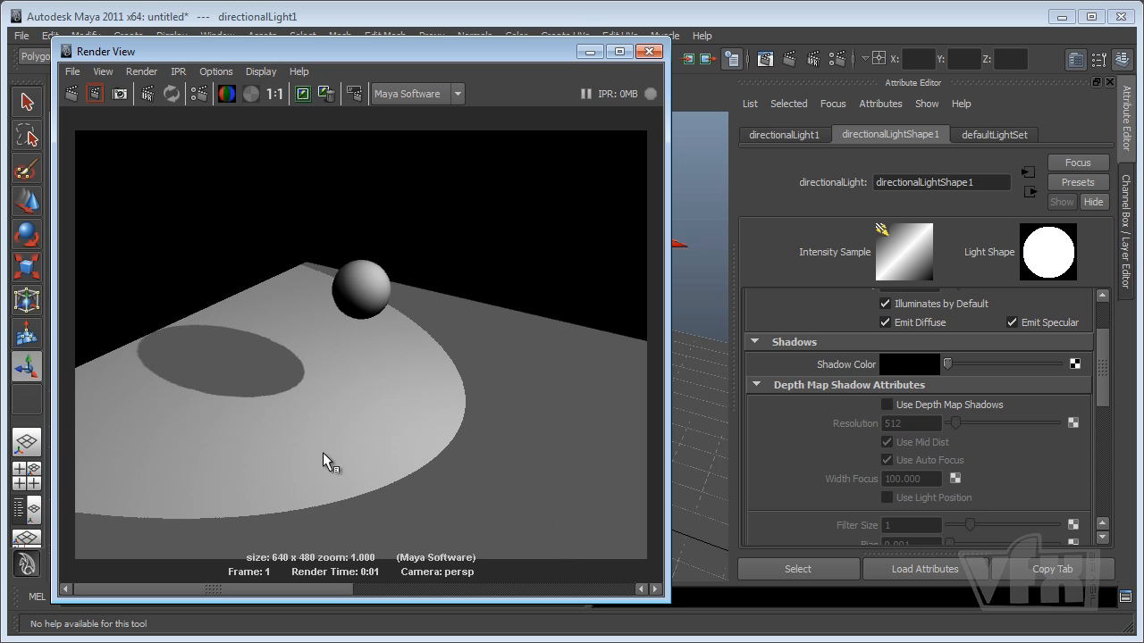
click(649, 51)
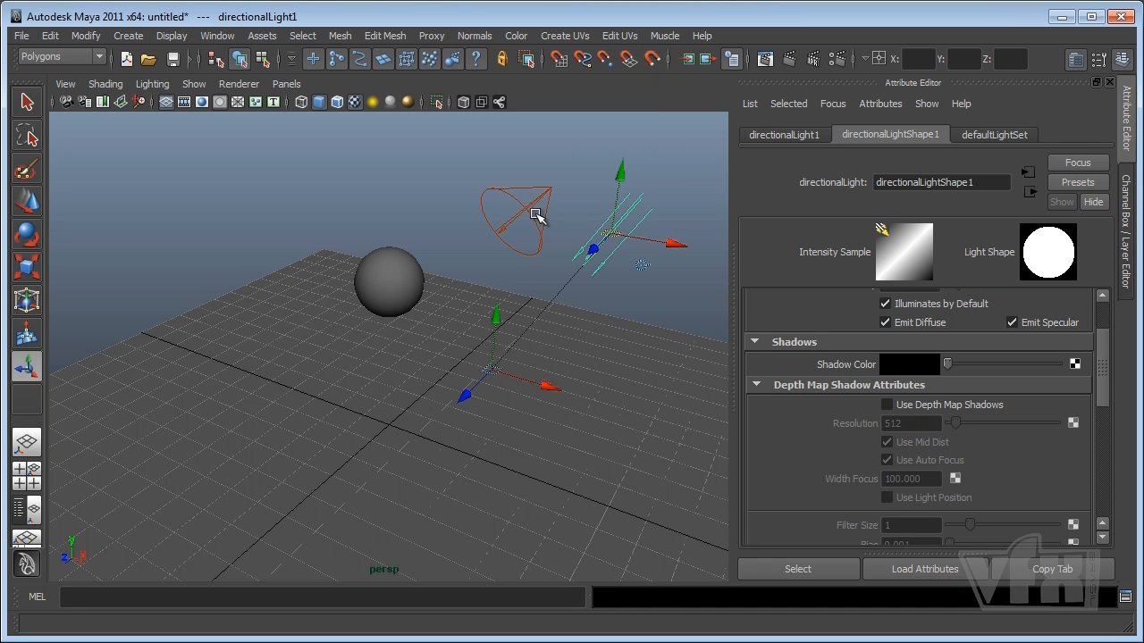
- Select the spot light and show a widened Outliner beside the perspective view
click(534, 193)
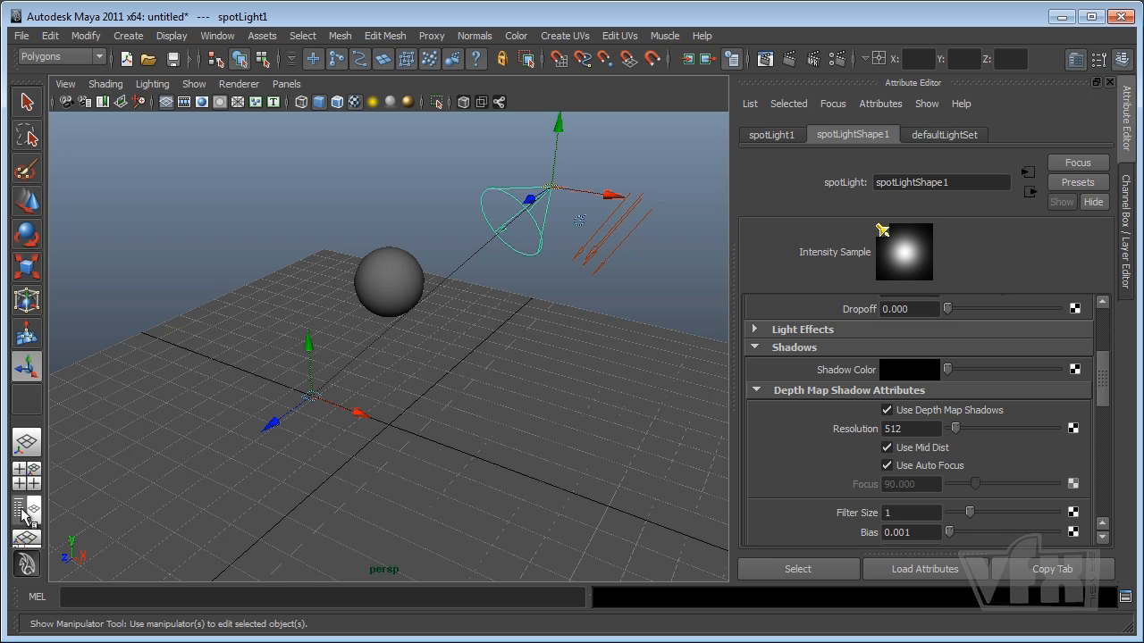
click(25, 511)
drag(185, 338, 255, 336)
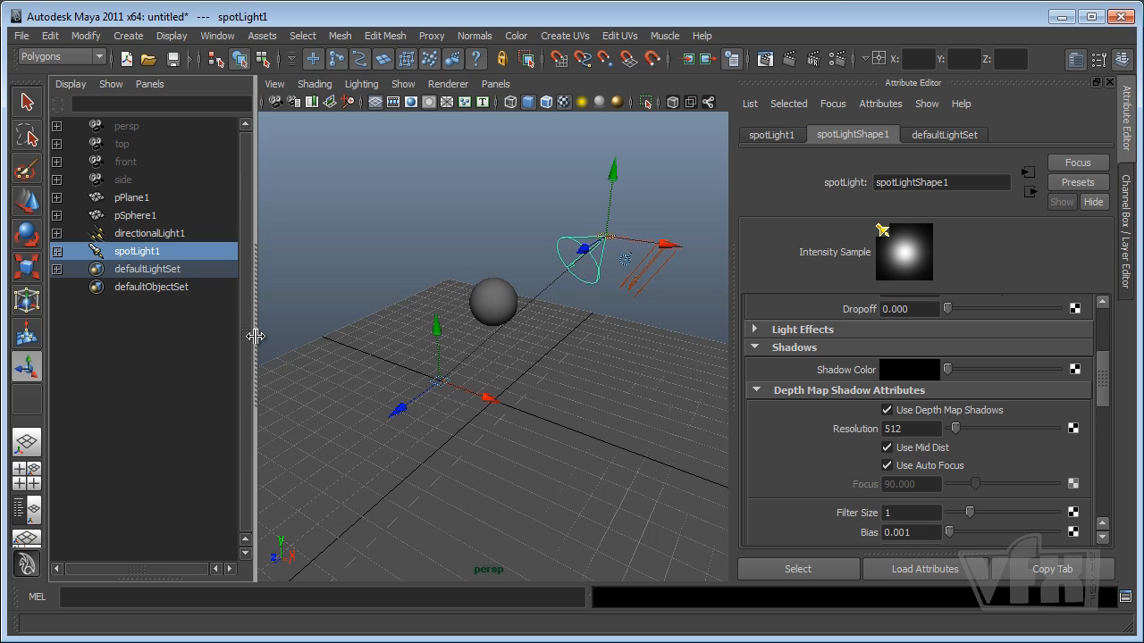
- Duplicate the spot light in place
click(149, 251)
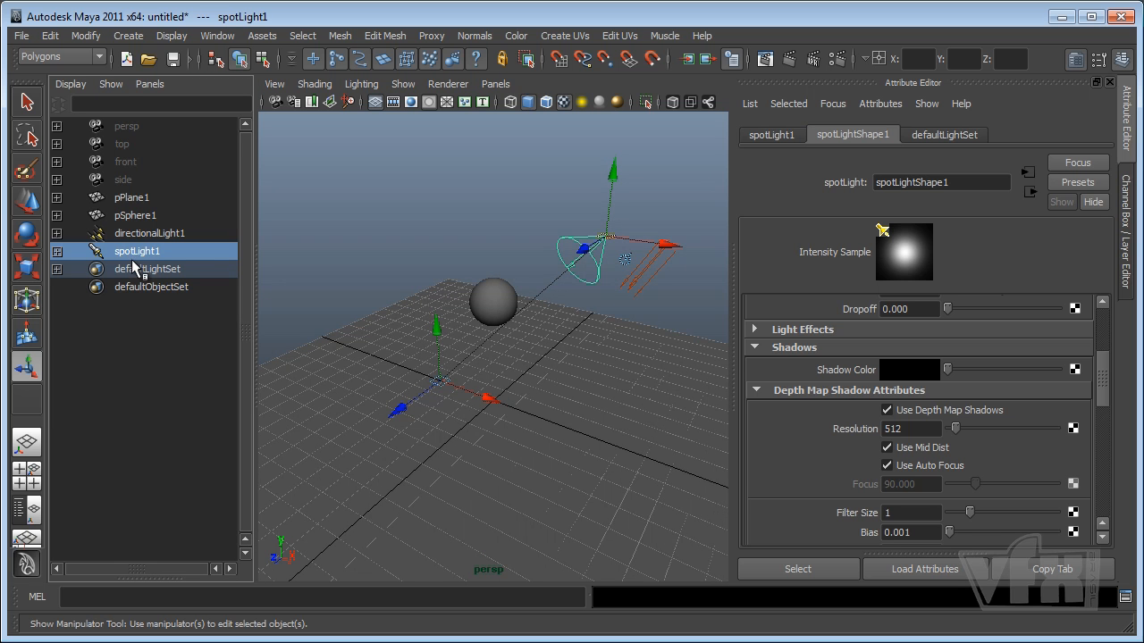
click(49, 36)
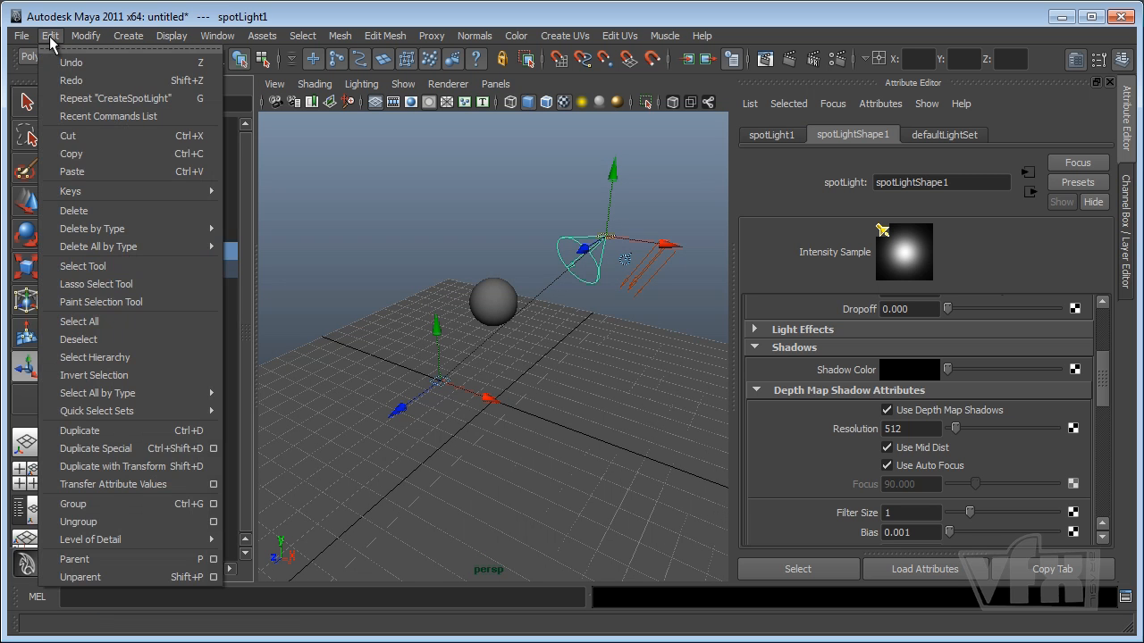
click(79, 430)
- Alternate between the original spot light and its duplicate to compare their positions and shadow attributes
click(143, 253)
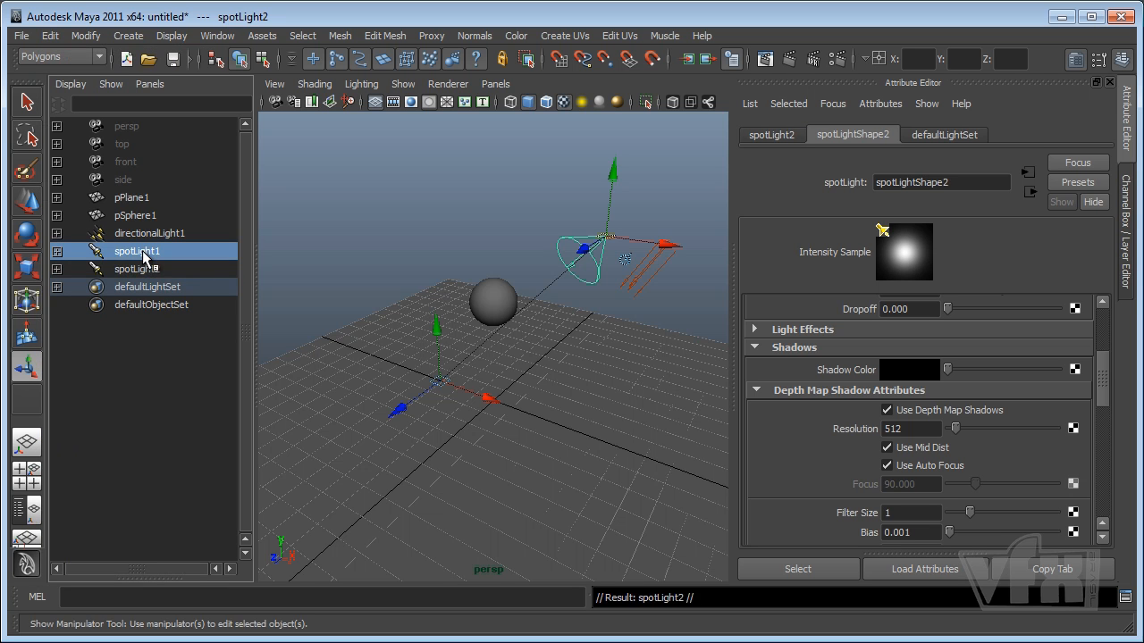
click(137, 269)
click(141, 254)
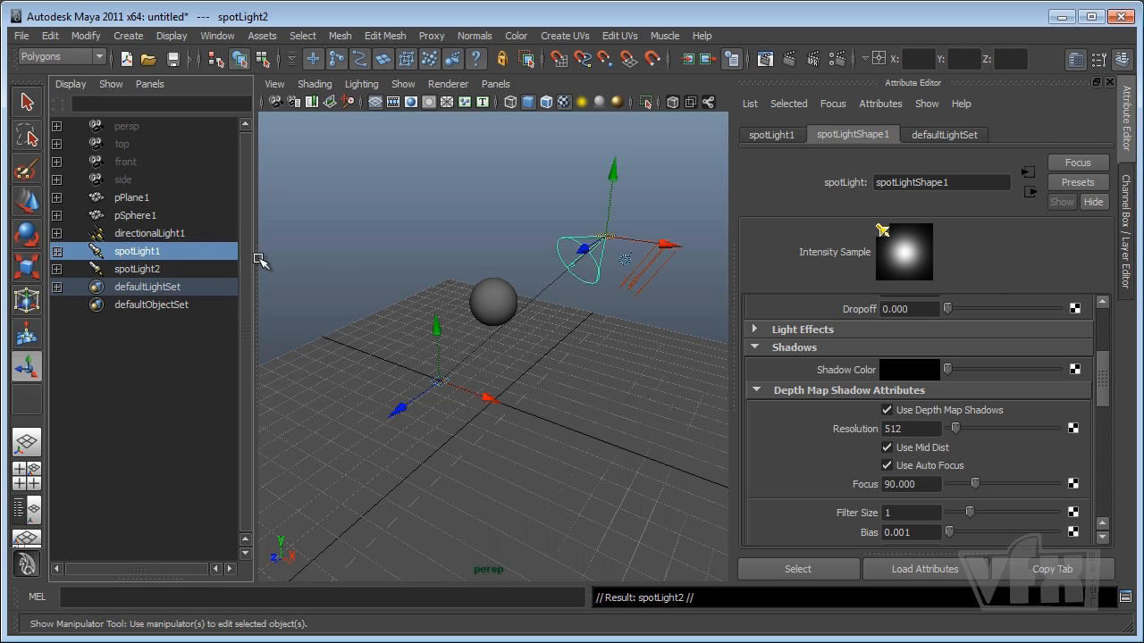
click(159, 270)
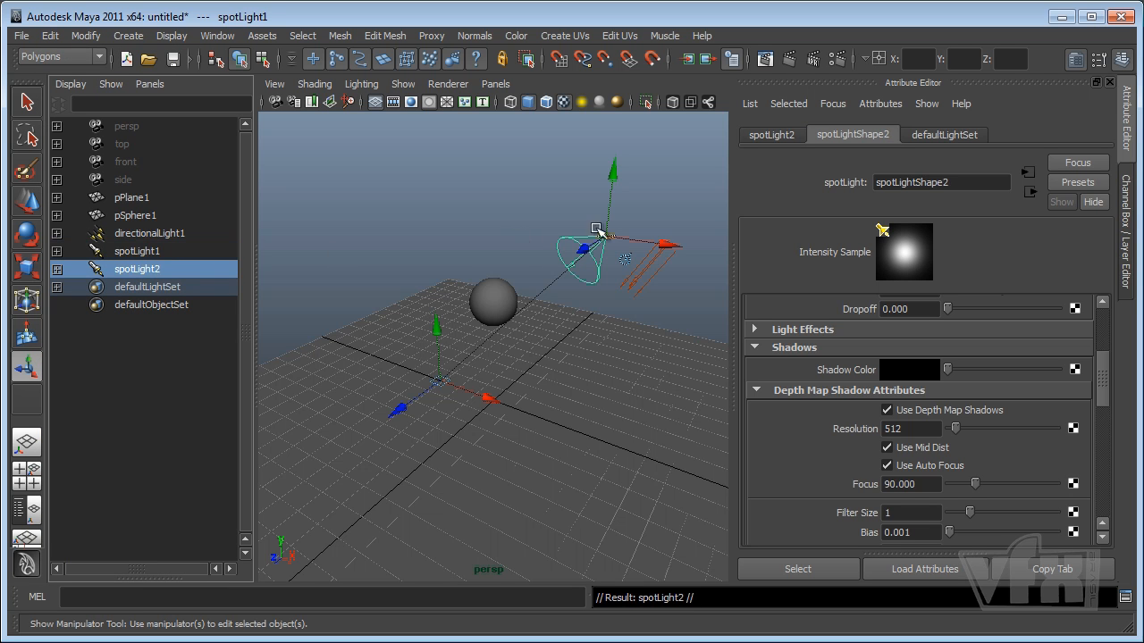
click(149, 251)
click(147, 270)
click(143, 253)
click(143, 267)
click(141, 253)
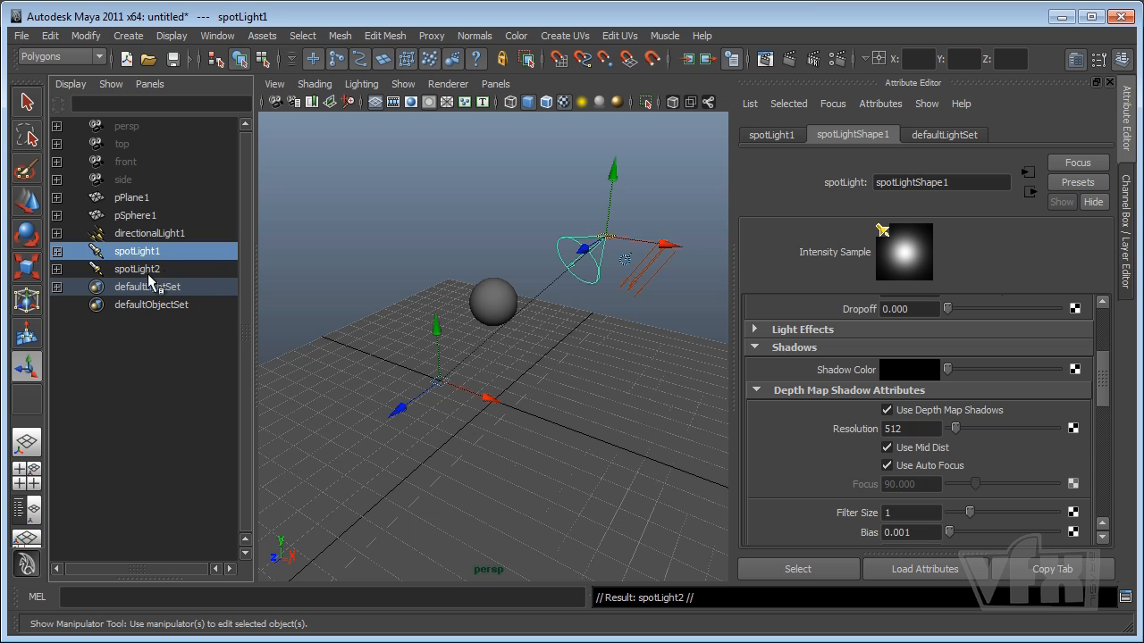
click(137, 270)
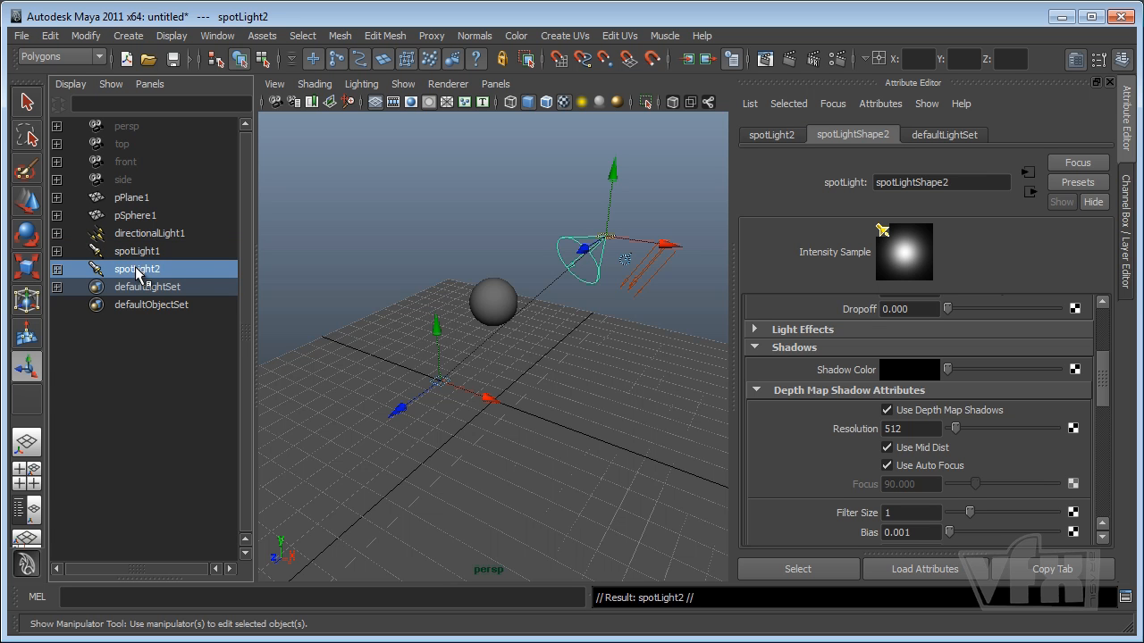
- Set the duplicate spot light's intensity to -1 and disable its depth map shadows
drag(1099, 385, 1111, 337)
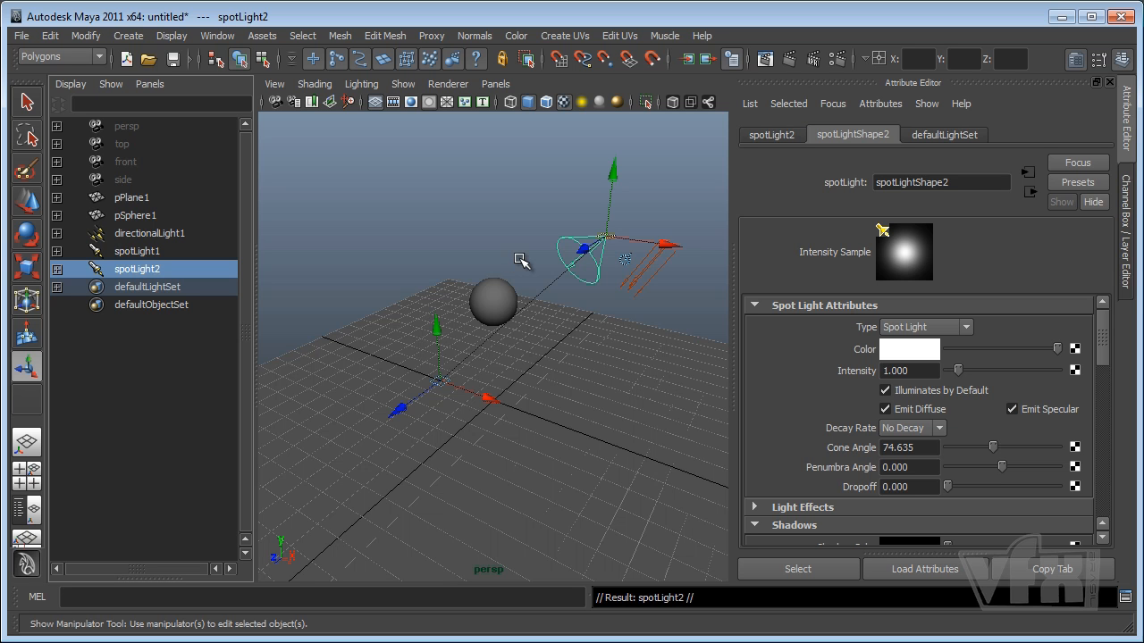
click(149, 252)
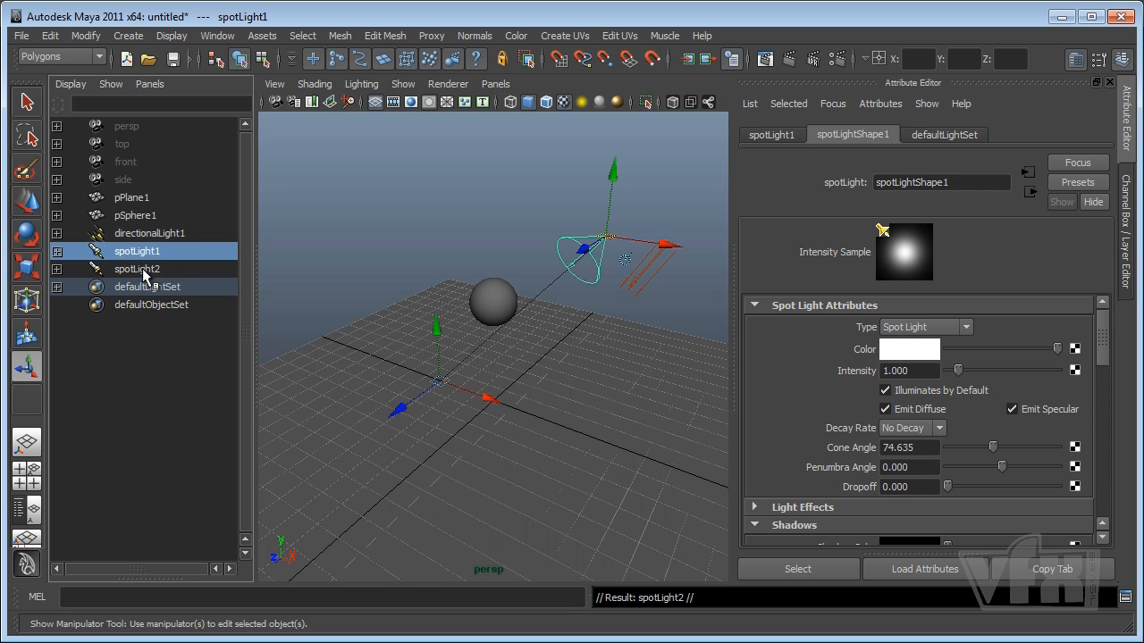
click(146, 268)
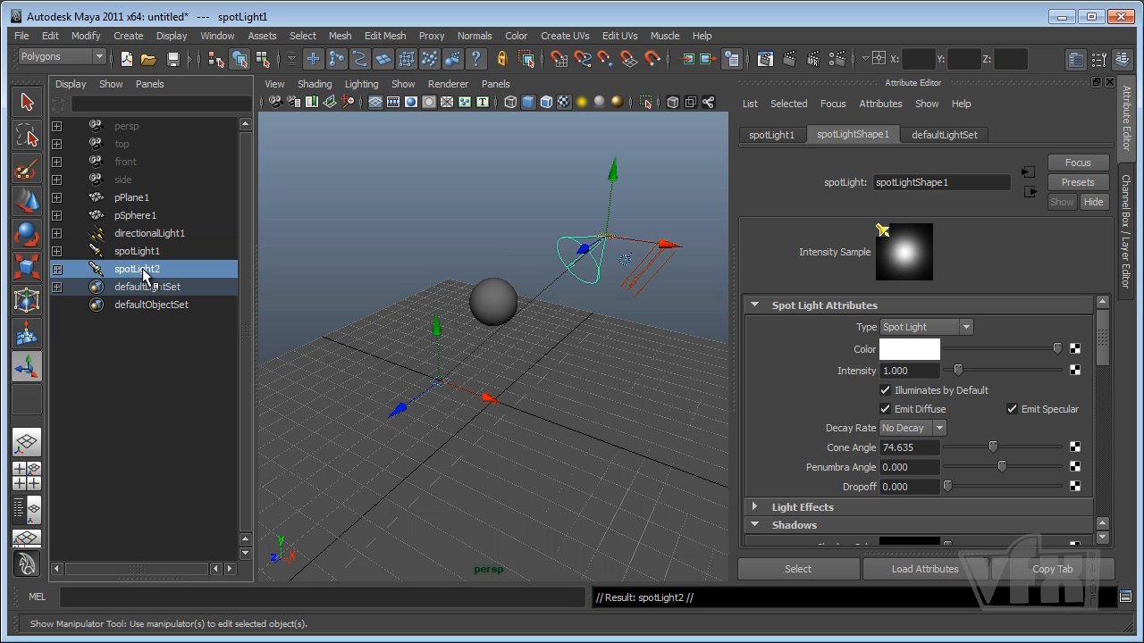
click(921, 371)
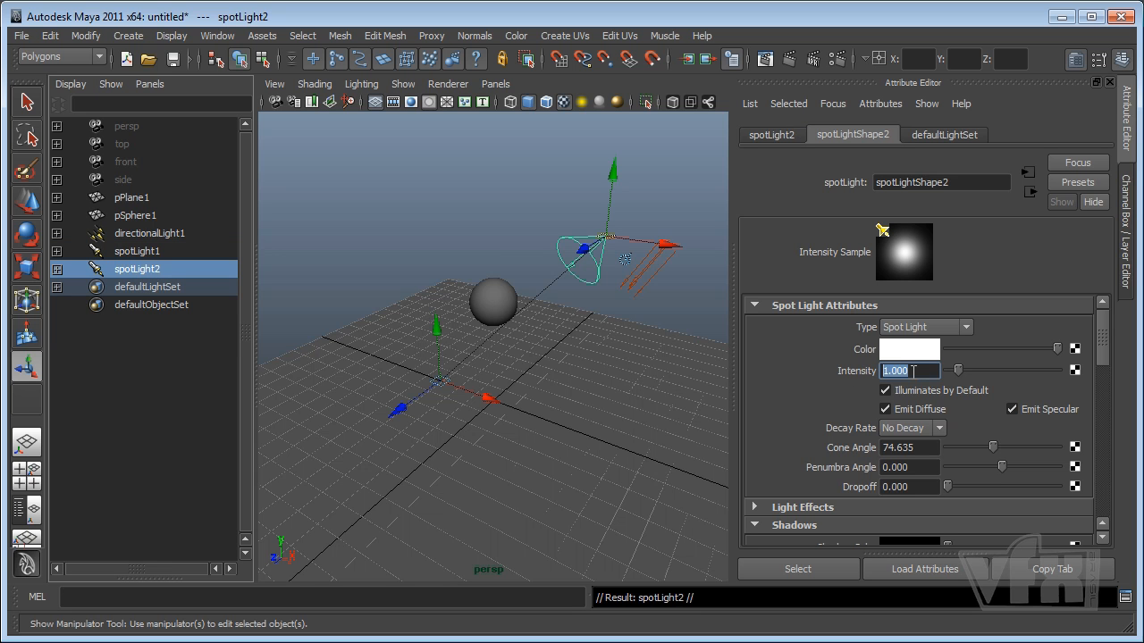
text(-1)
key(Return)
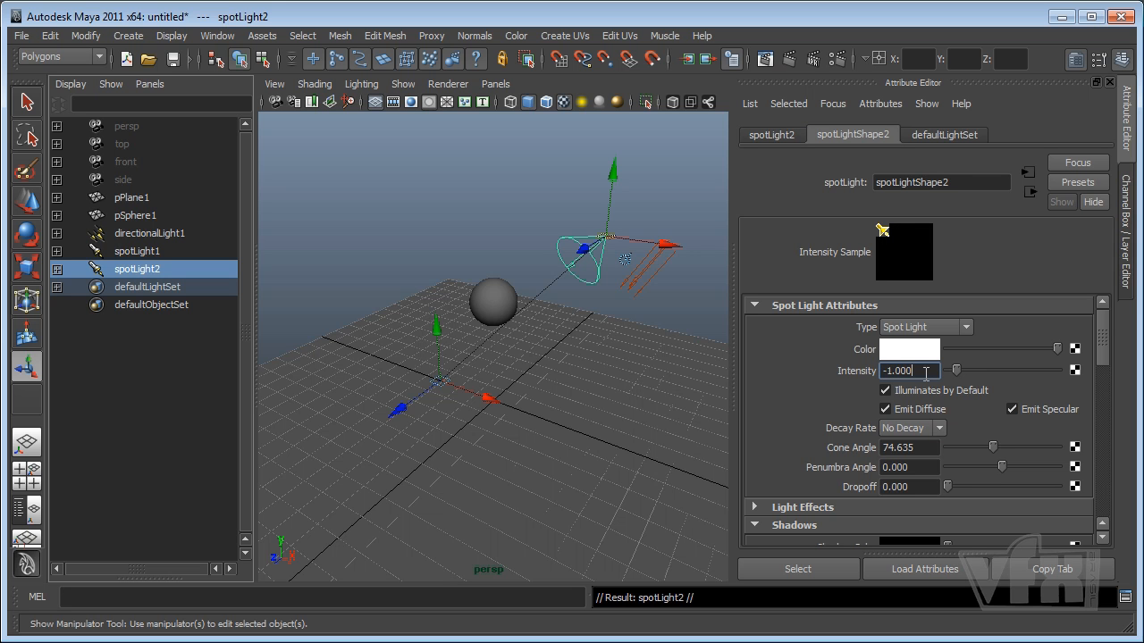
drag(1098, 349, 1101, 379)
click(893, 459)
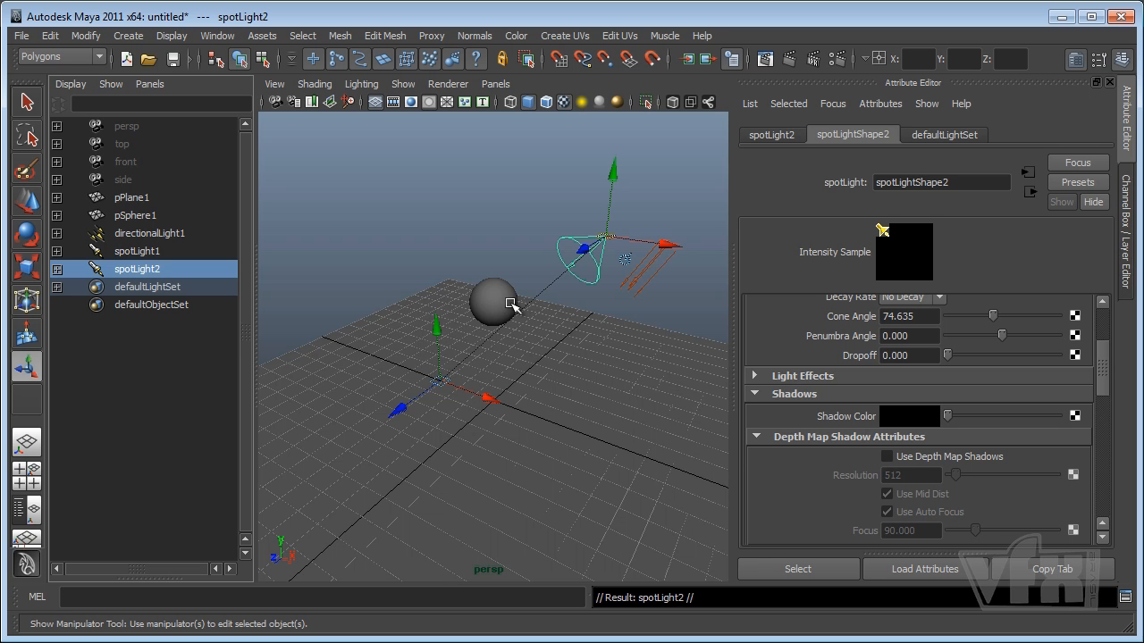
- Render the scene, compare the result with the previously stored render and close the Render View
click(788, 61)
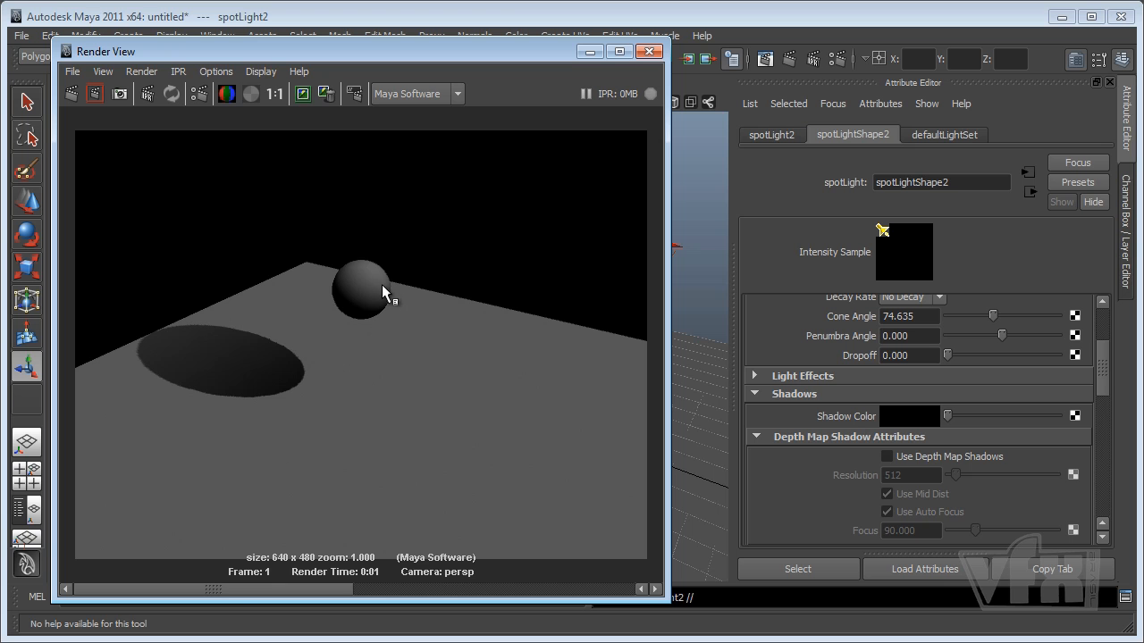
drag(214, 589, 490, 596)
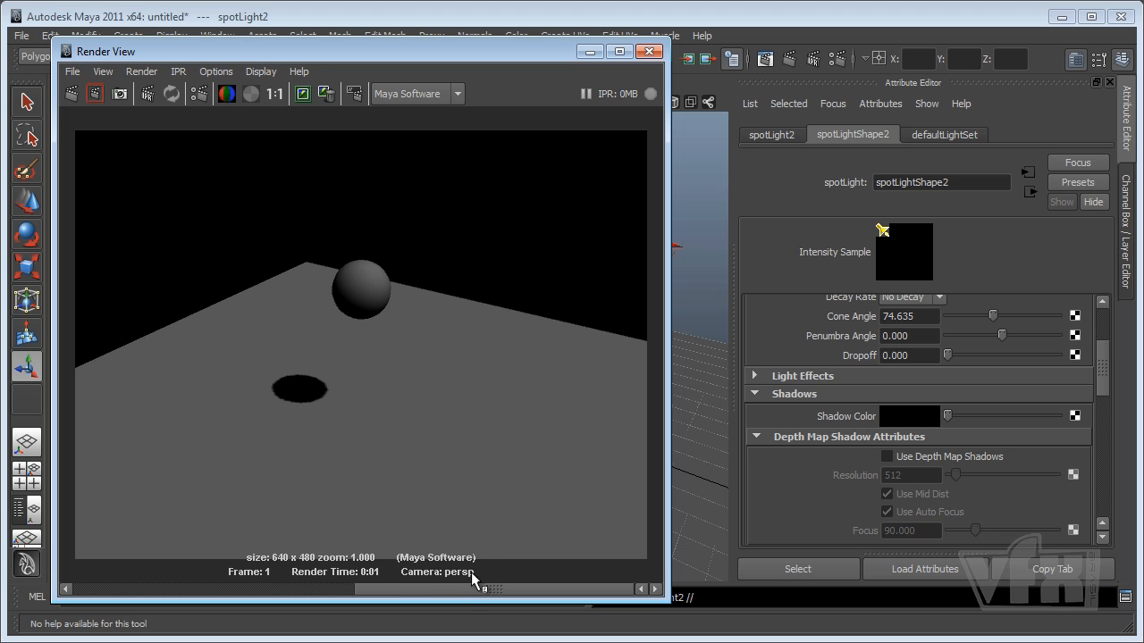
drag(470, 591, 229, 579)
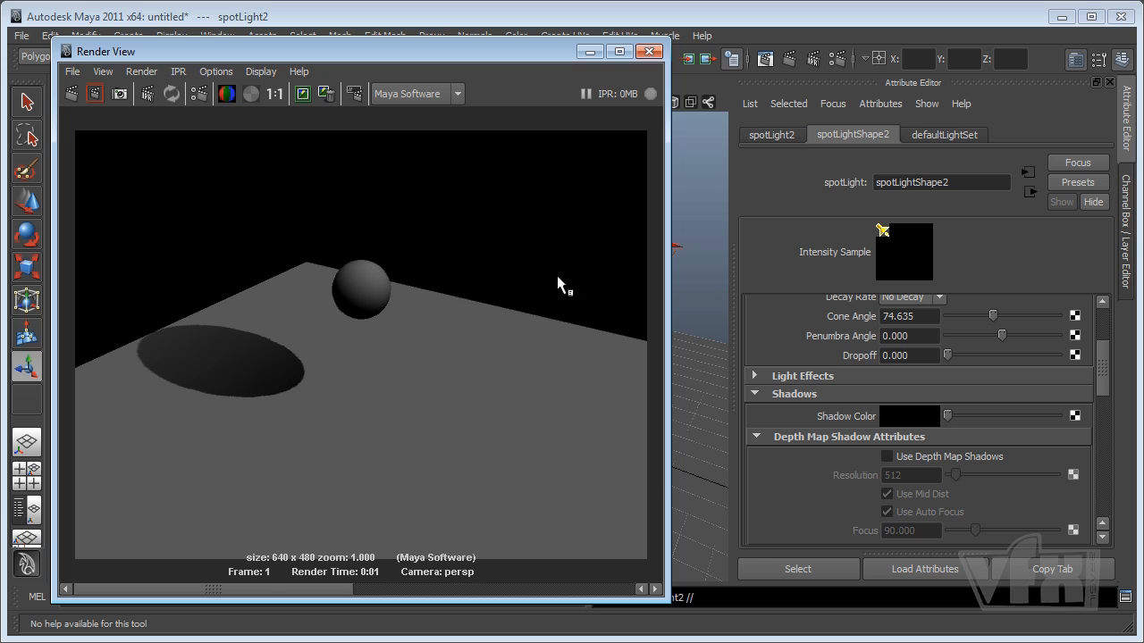
click(652, 52)
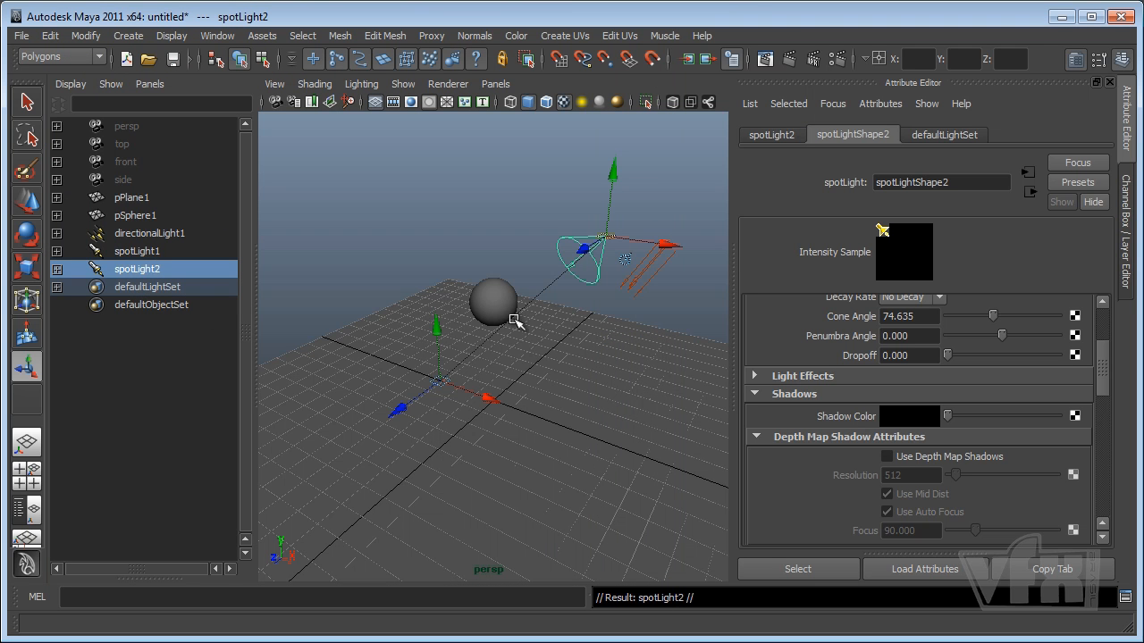
- Select the original spot light, check its intensity and set its shadow color to blue
click(135, 254)
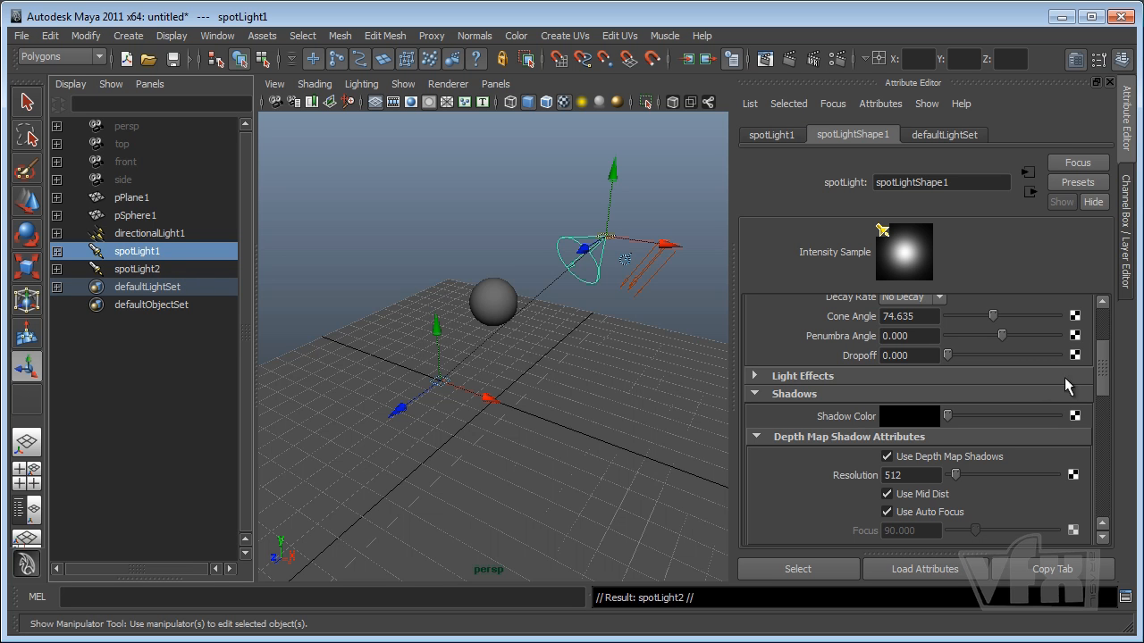
drag(1107, 385, 1107, 349)
click(922, 371)
drag(922, 372, 845, 376)
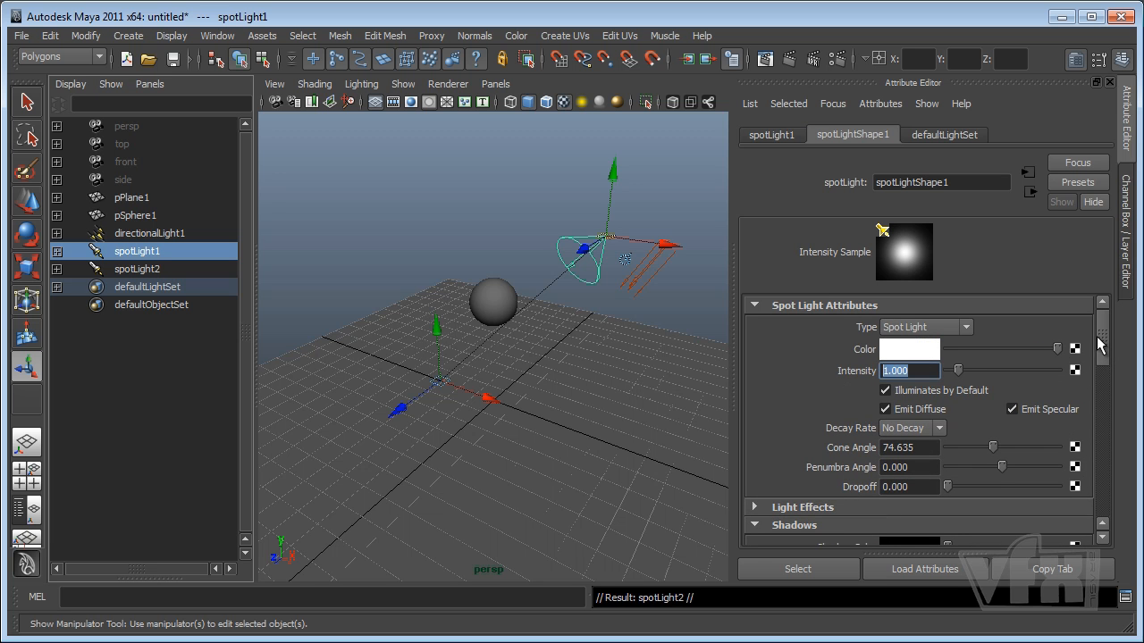
drag(1102, 346, 1104, 373)
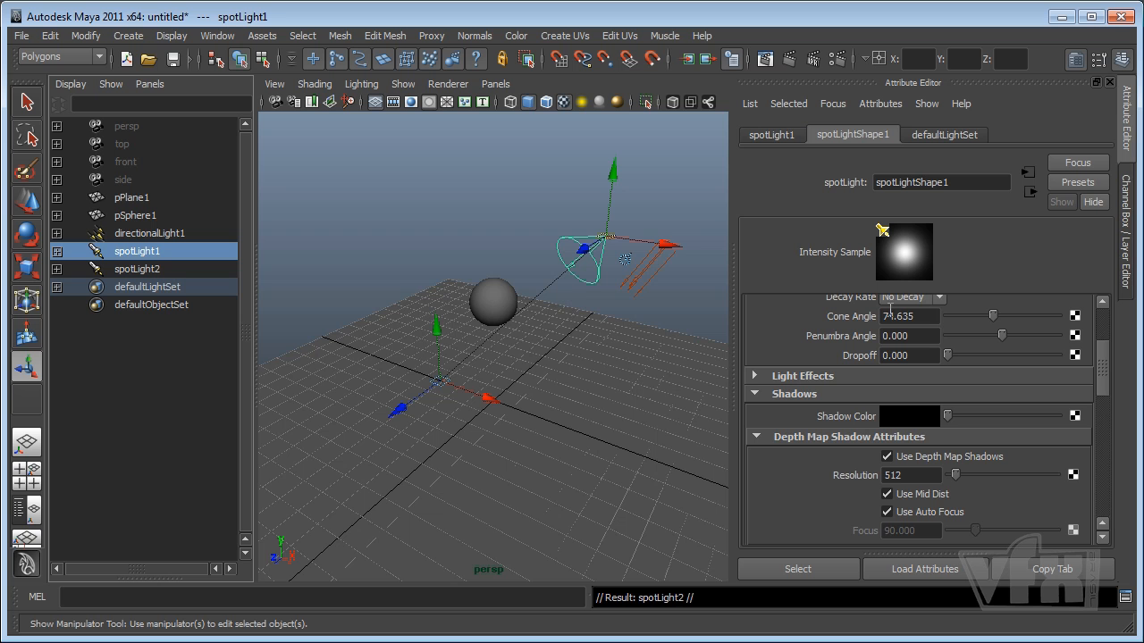
drag(1099, 361, 1100, 367)
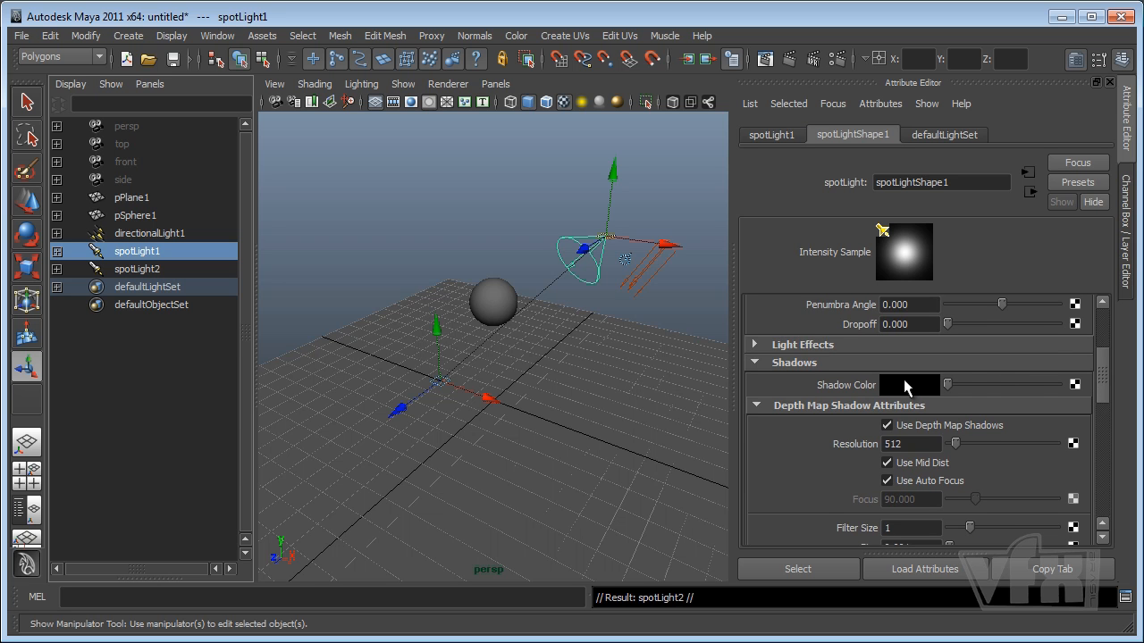
click(909, 384)
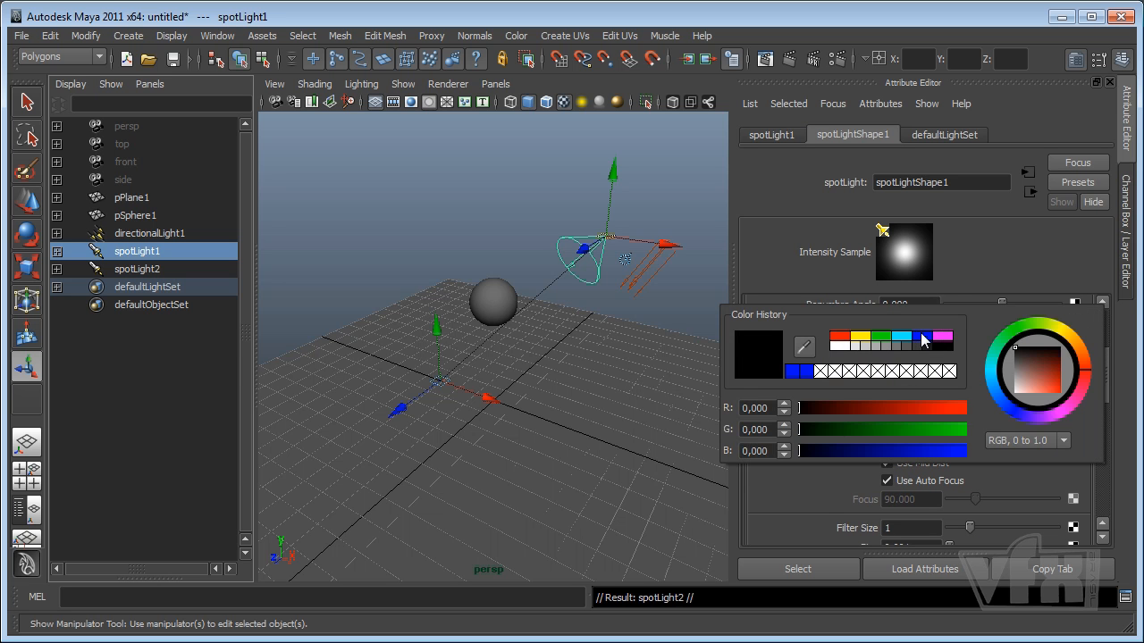
click(921, 337)
- Set the original spot light's depth map shadow resolution to 128 and filter size to 5, and render the scene
double_click(912, 444)
text(128)
key(Return)
scroll(1104, 400, down, 2)
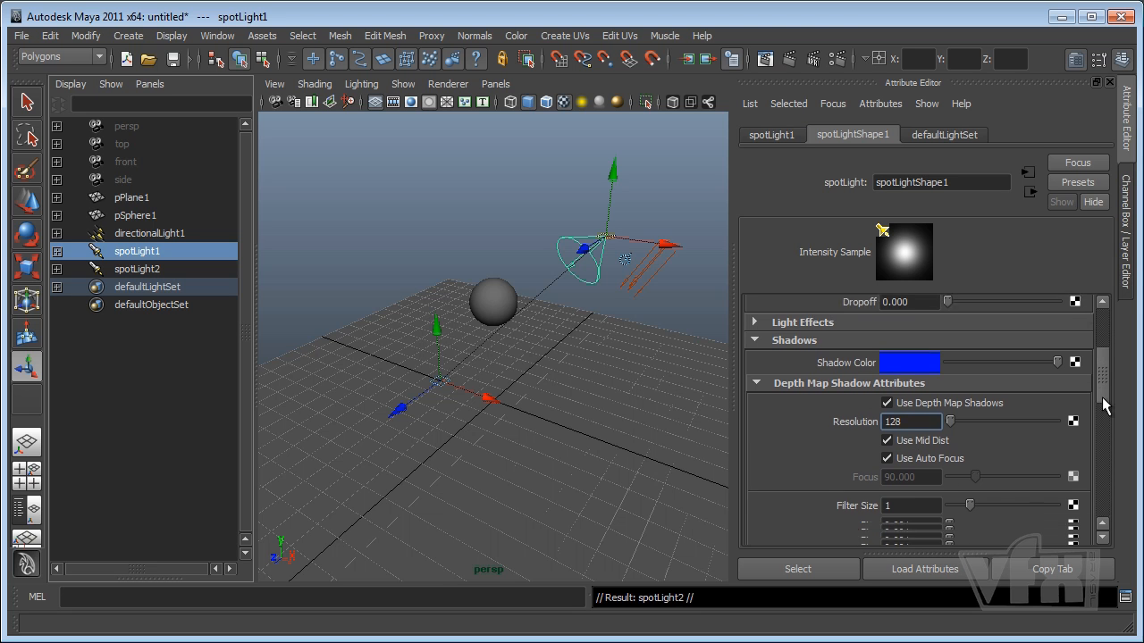
drag(974, 499, 1067, 502)
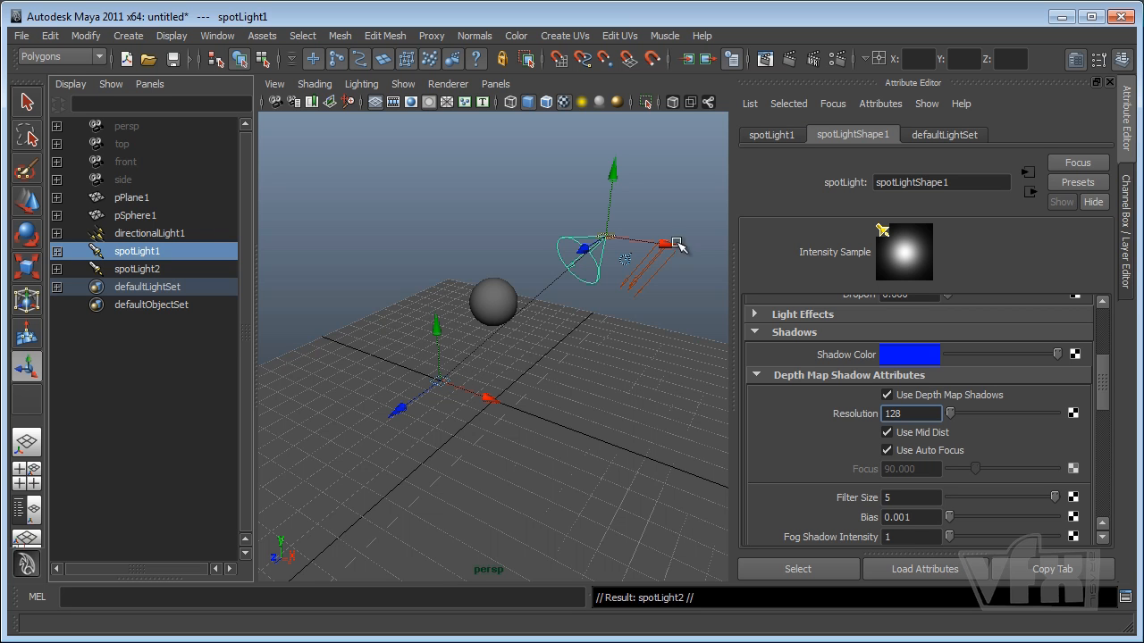
click(789, 63)
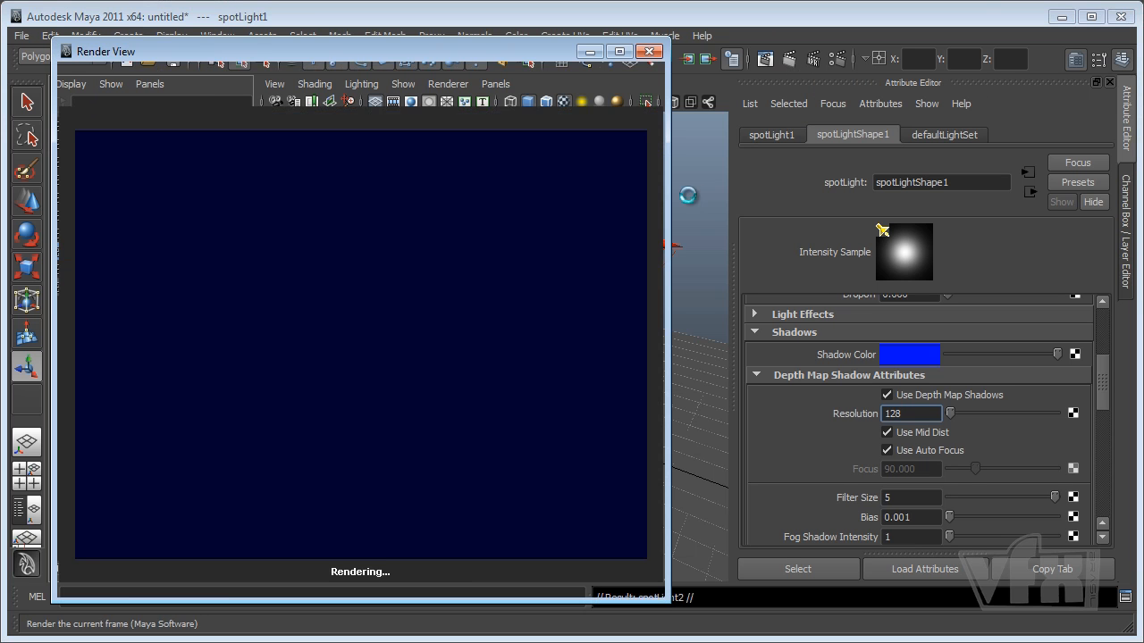